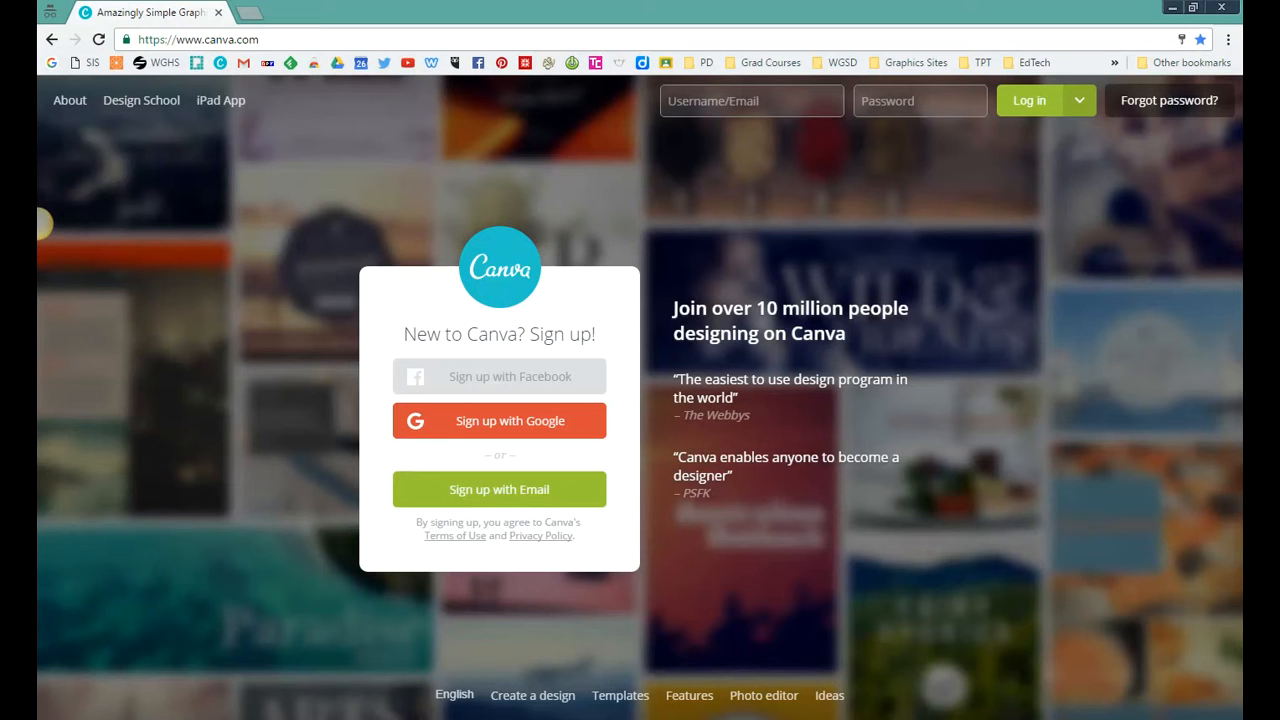
Step: Sign up with the Google account, allow the requested permissions, and choose Education as the intended use
{"action": "left_click", "coordinate": [488, 426]}
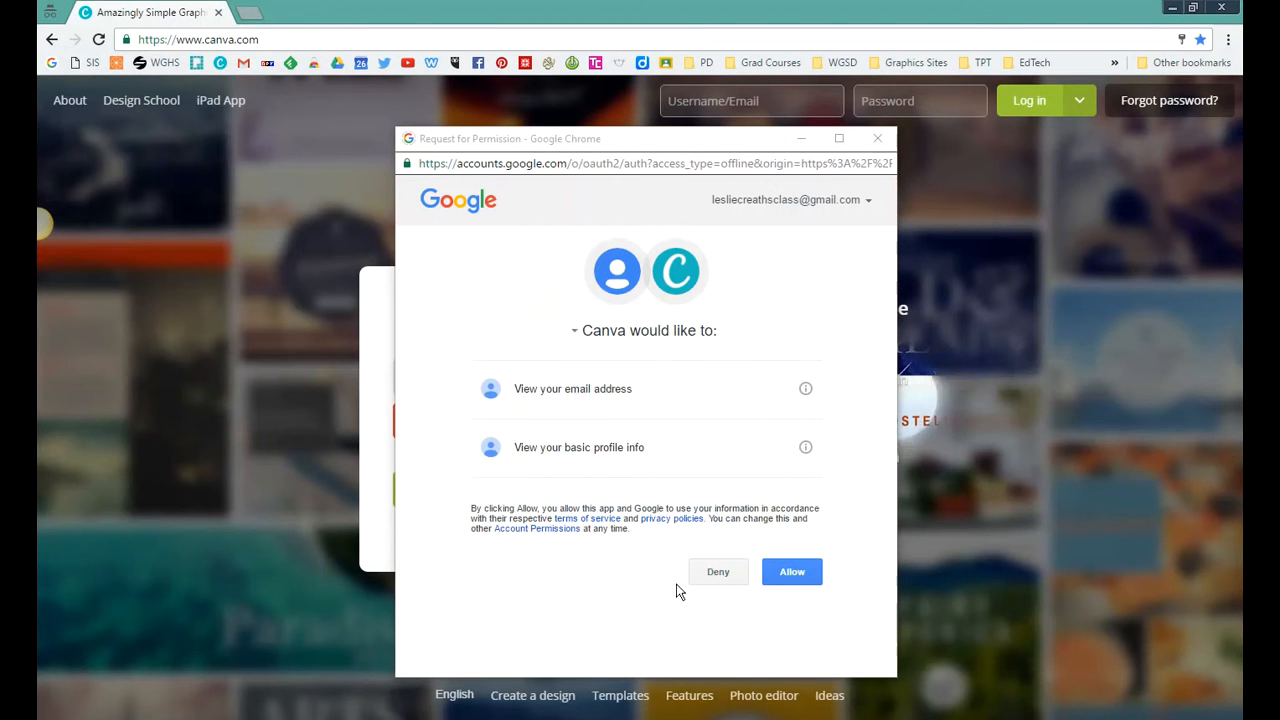
{"action": "left_click", "coordinate": [794, 573]}
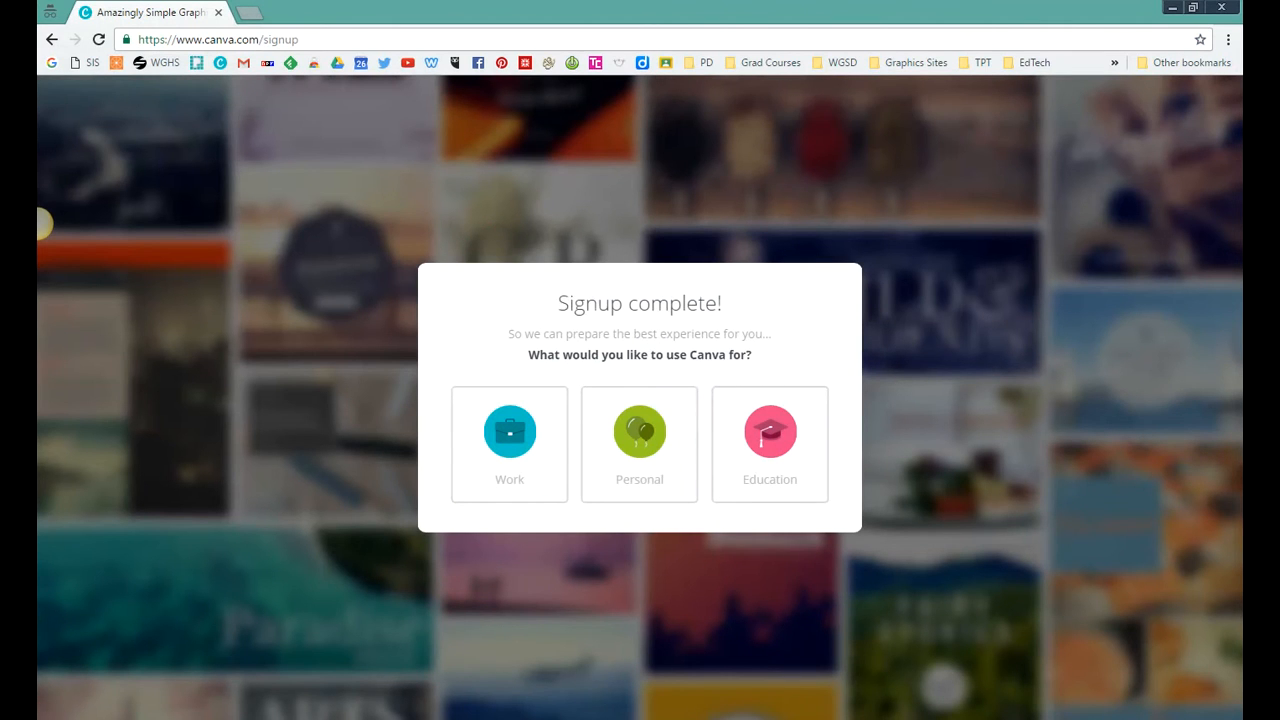
{"action": "left_click", "coordinate": [757, 456]}
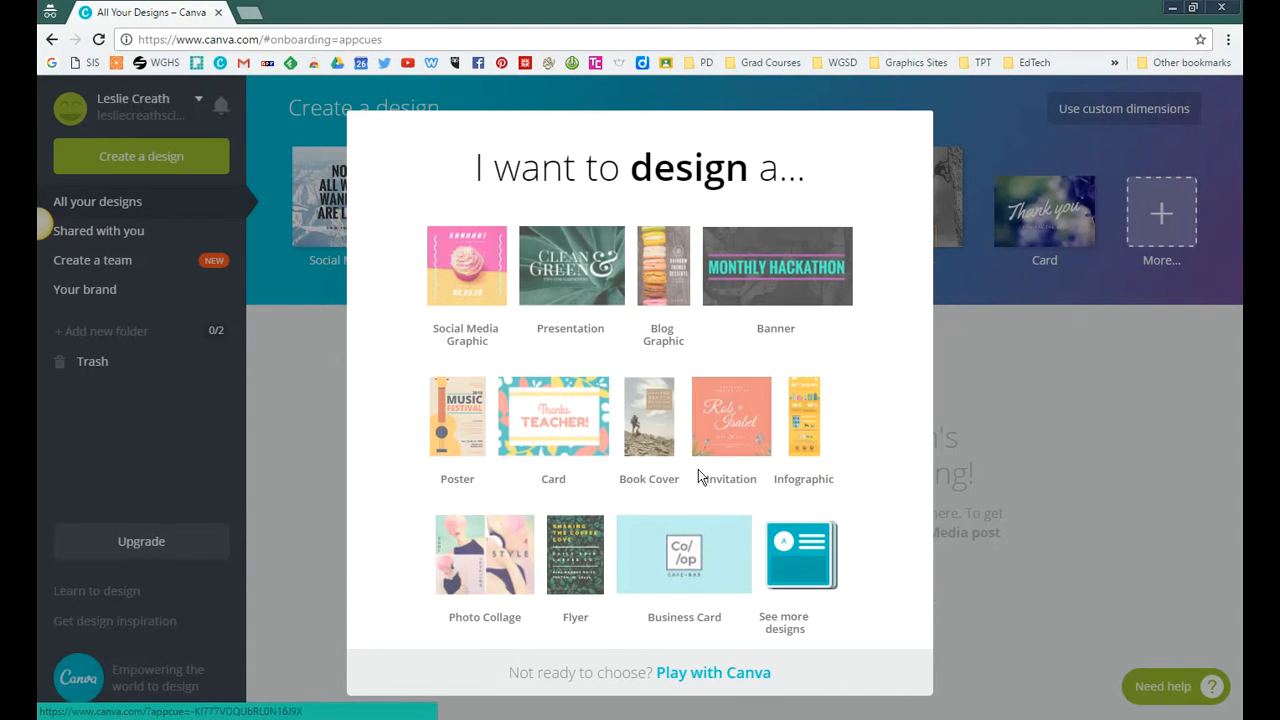
Step: Start an infographic design with access to all infographic templates and dismiss the introductory tips
{"action": "left_click", "coordinate": [798, 441]}
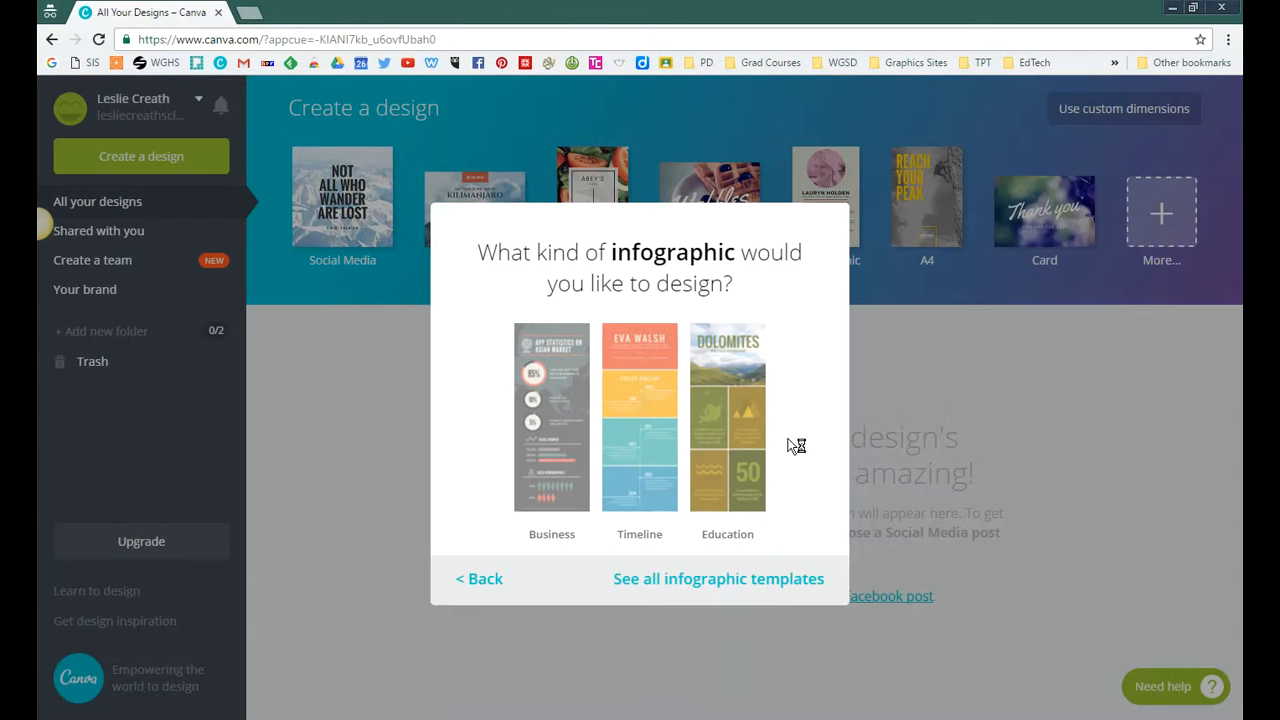
{"action": "left_click", "coordinate": [665, 588]}
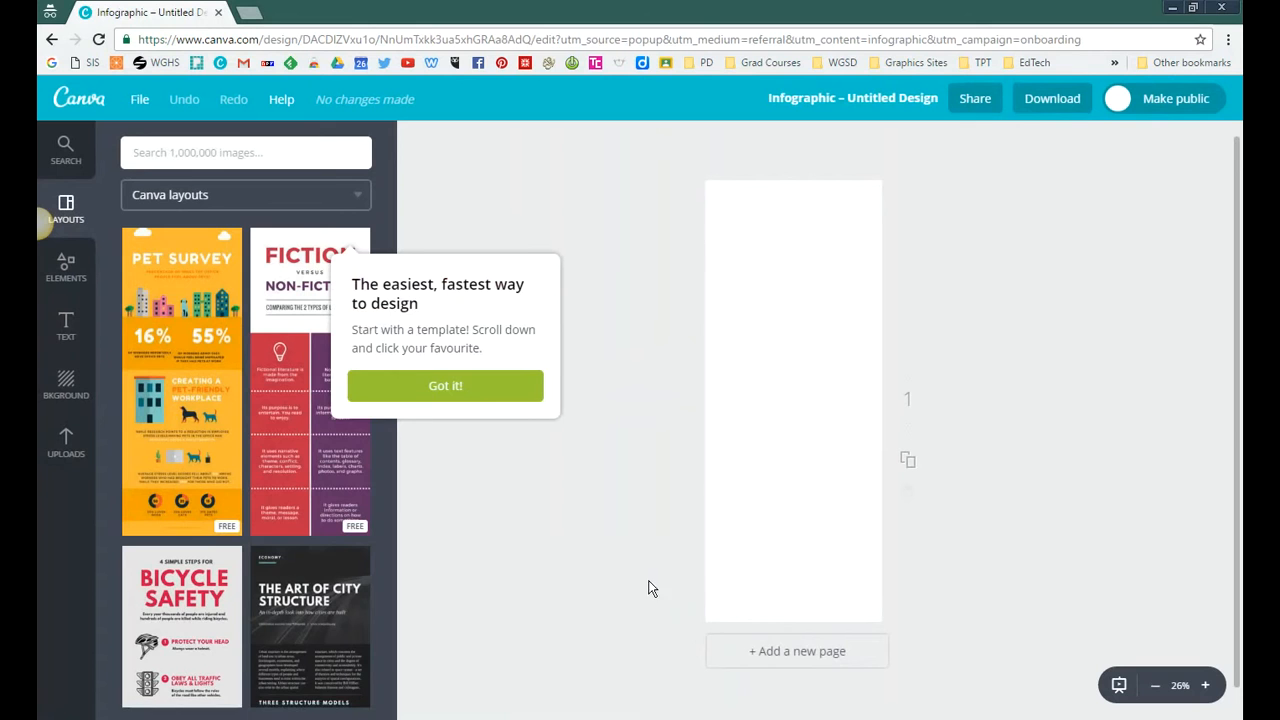
{"action": "left_click", "coordinate": [466, 398]}
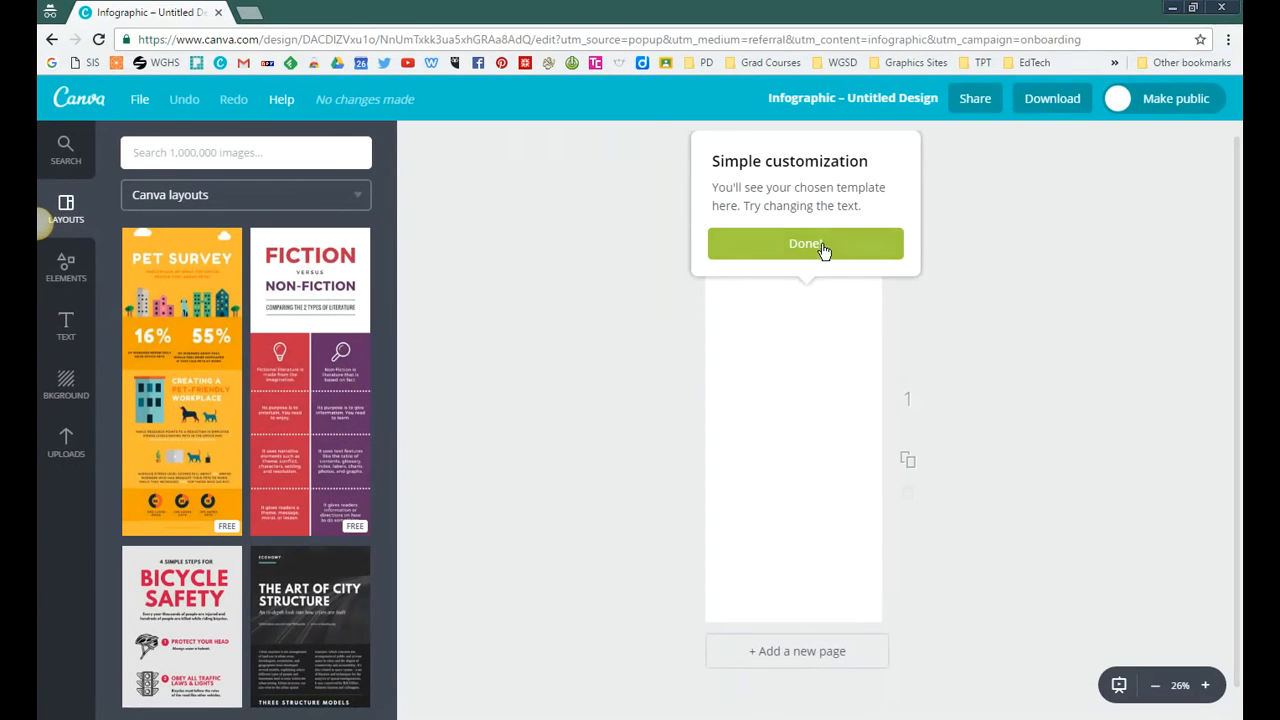
{"action": "left_click", "coordinate": [823, 258]}
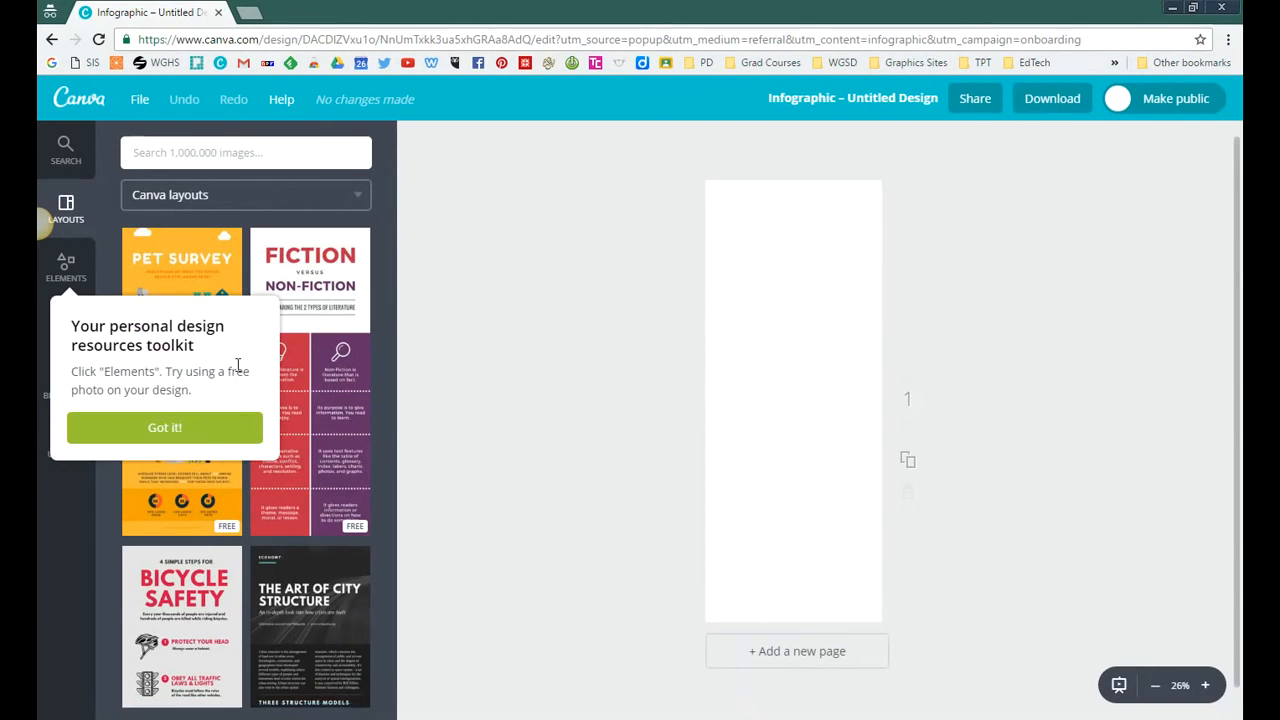
{"action": "left_click", "coordinate": [200, 431]}
{"action": "left_click", "coordinate": [1002, 272]}
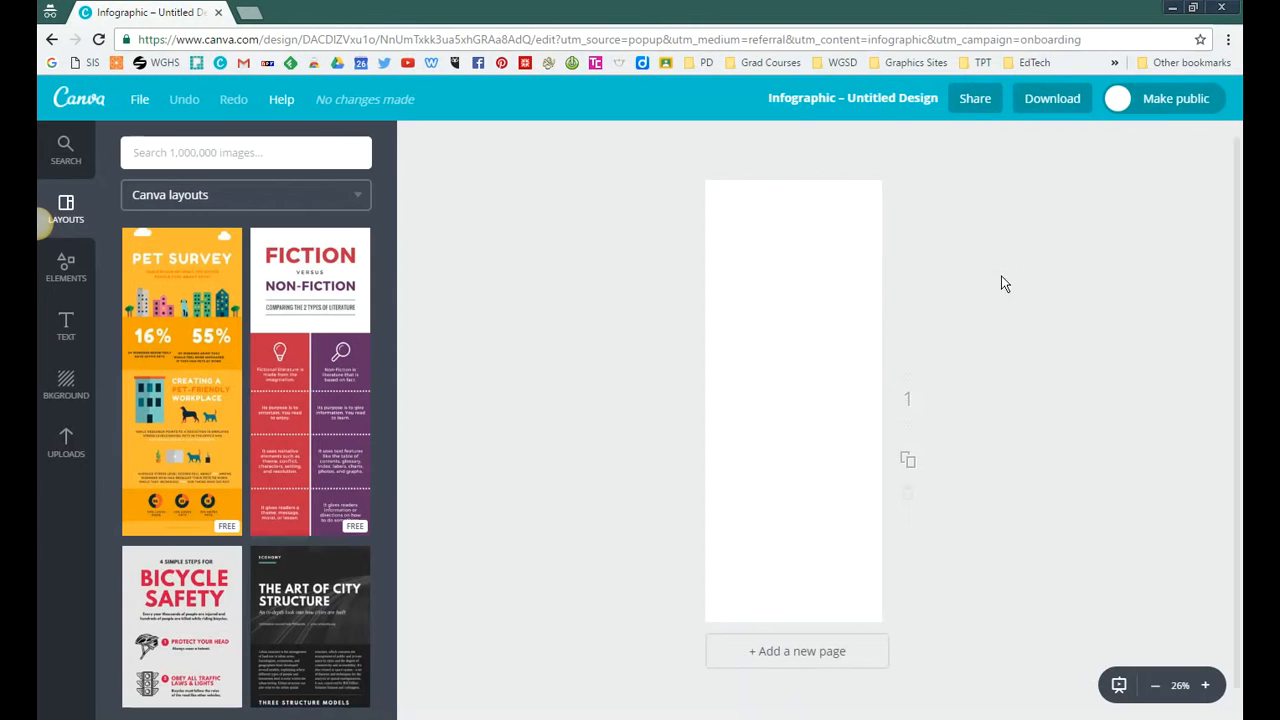
Step: Set the design title to the student's full name followed by "- Infographic"
{"action": "left_click", "coordinate": [891, 103]}
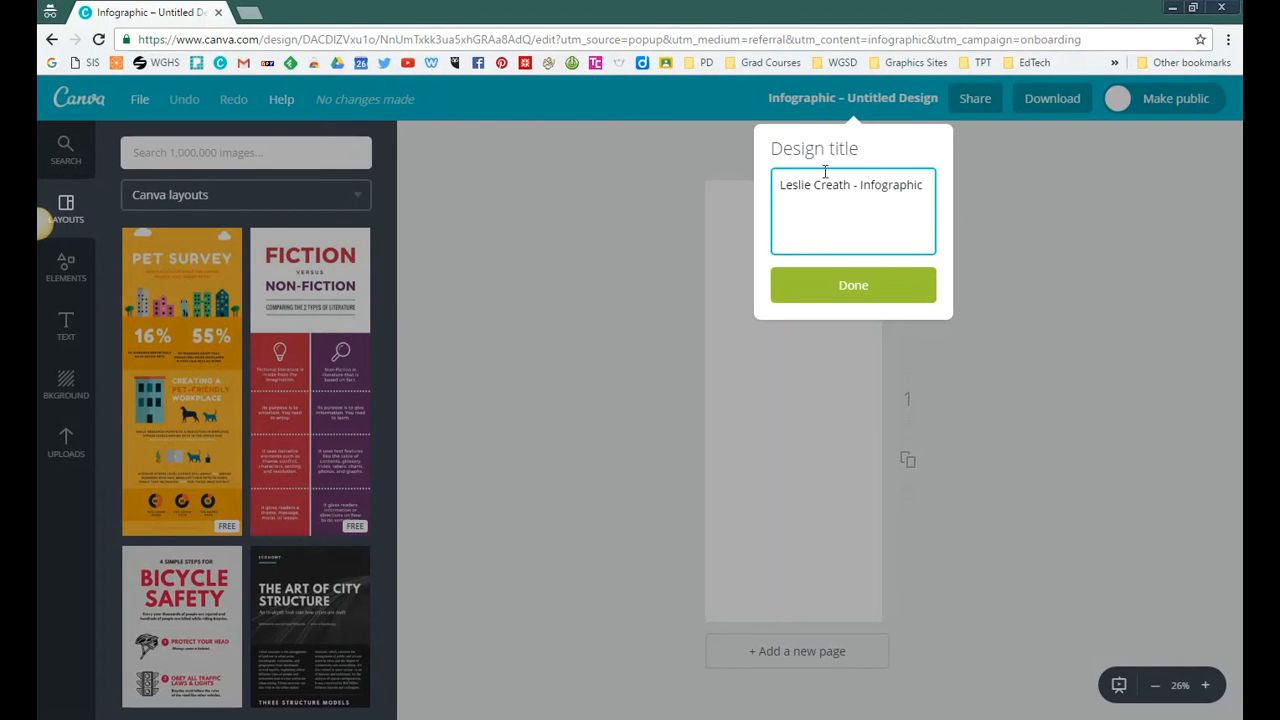
{"action": "left_click", "coordinate": [840, 282]}
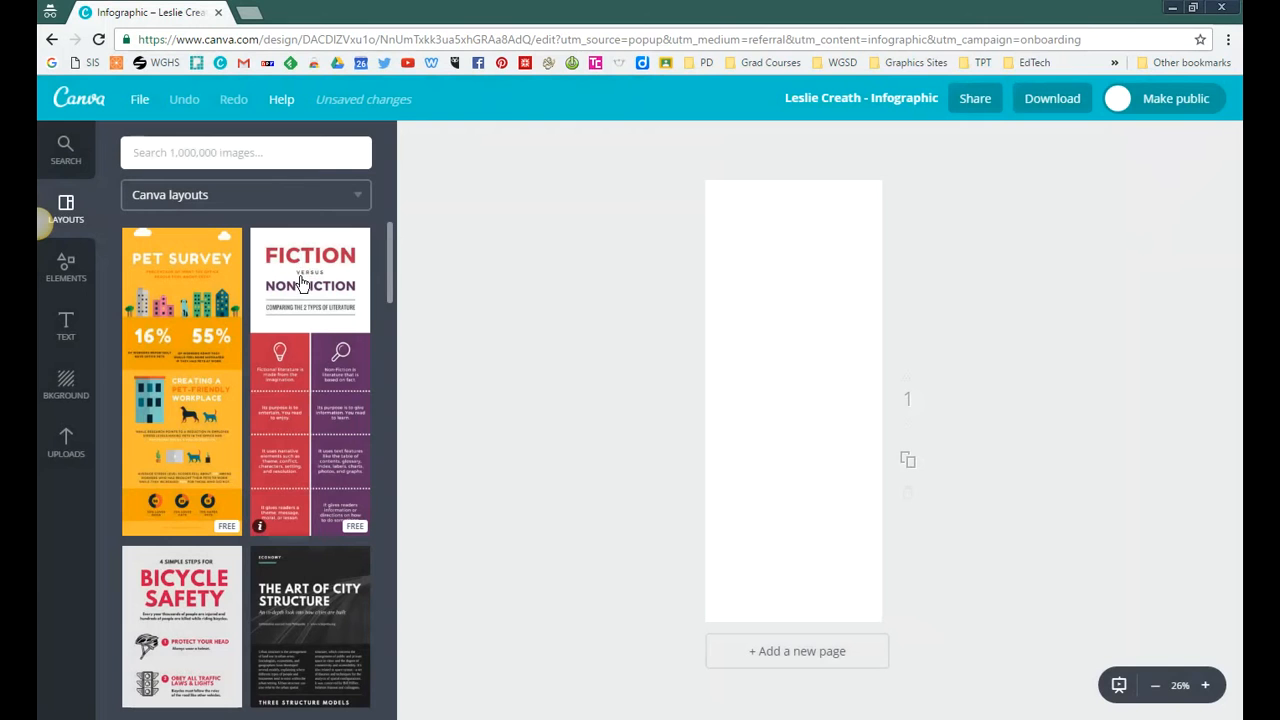
Step: Browse the infographic layouts and apply the orange, yellow, teal and blue Career Timeline layout to the page
{"action": "left_click_drag", "start_coordinate": [388, 240], "coordinate": [384, 384]}
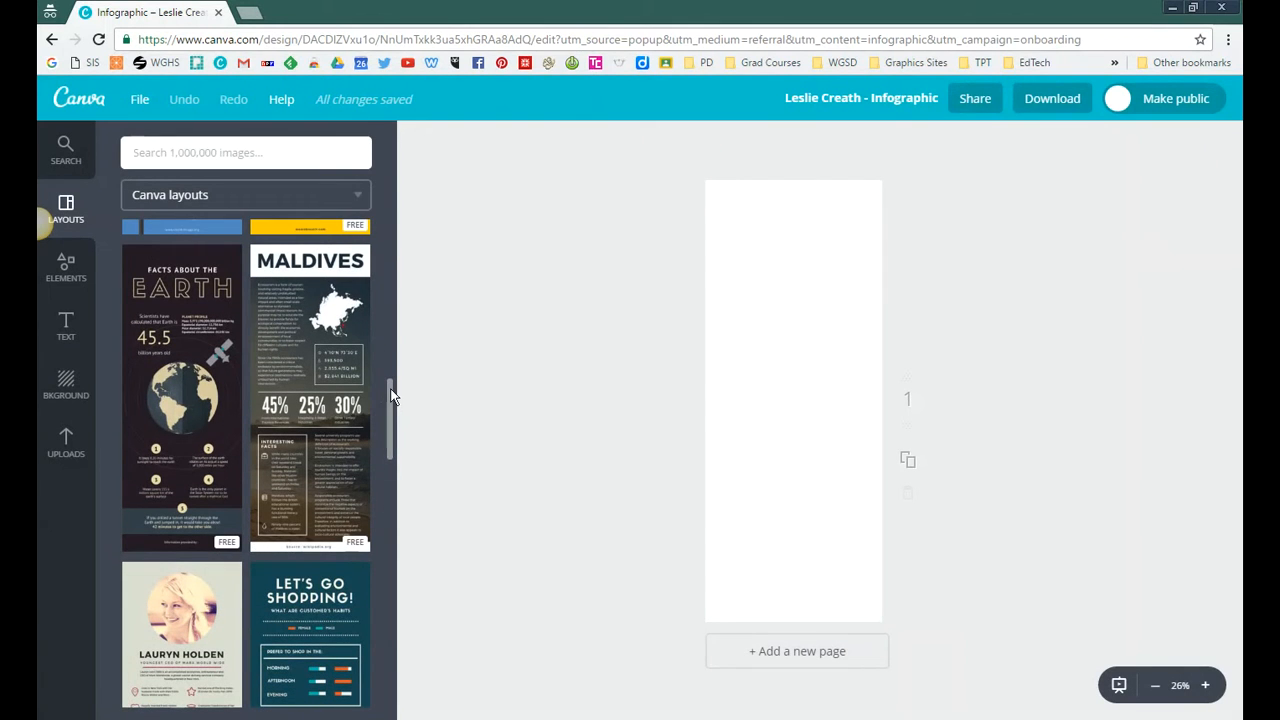
{"action": "left_click_drag", "start_coordinate": [391, 396], "coordinate": [388, 447]}
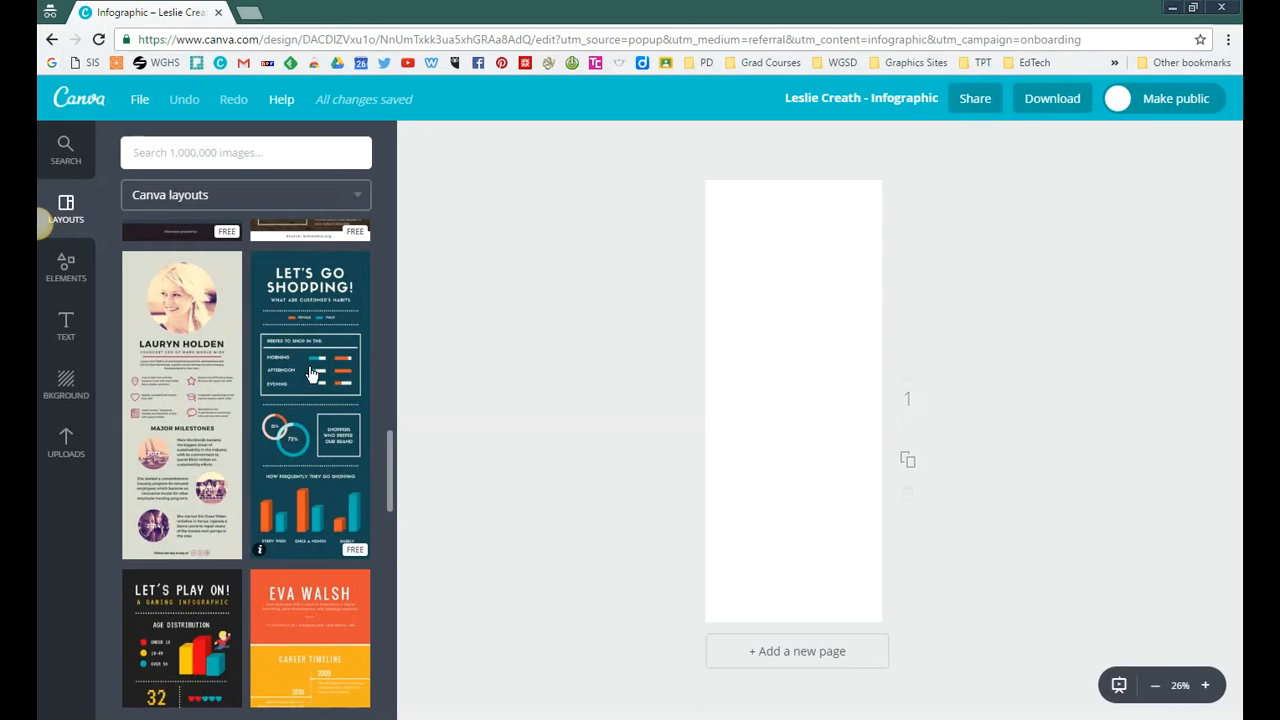
{"action": "left_click_drag", "start_coordinate": [388, 455], "coordinate": [386, 510]}
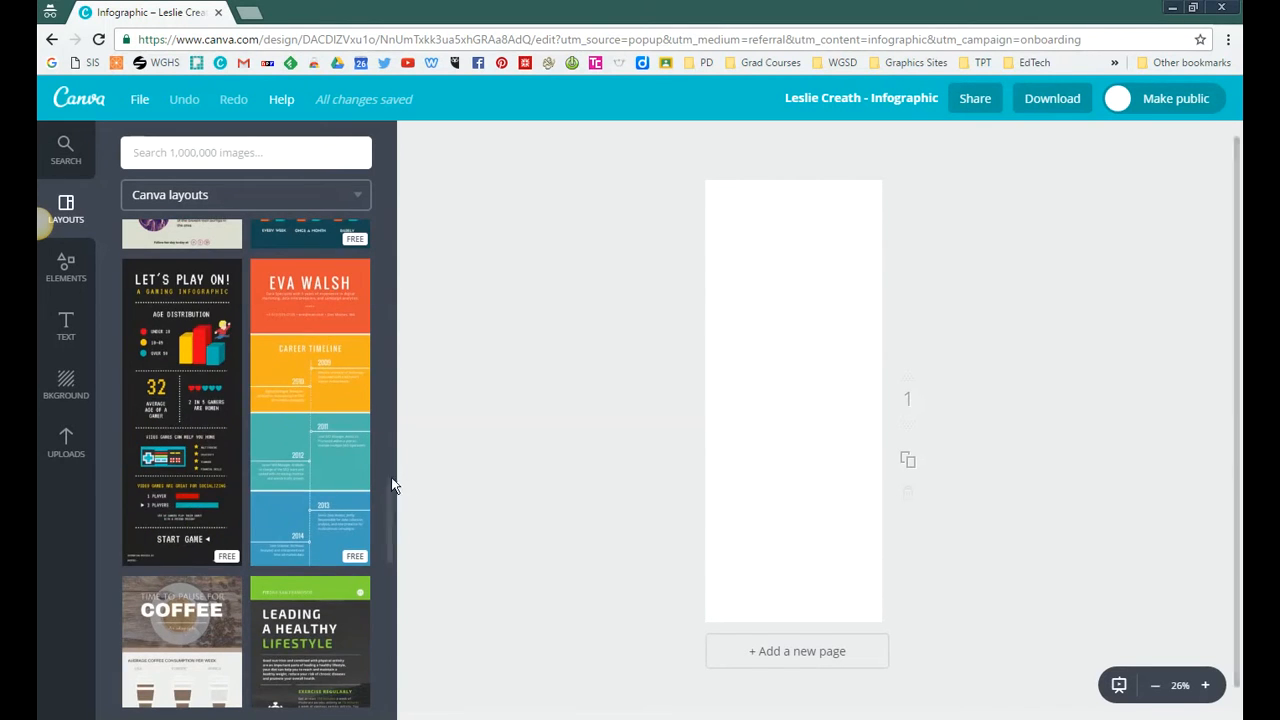
{"action": "left_click_drag", "start_coordinate": [388, 488], "coordinate": [389, 531]}
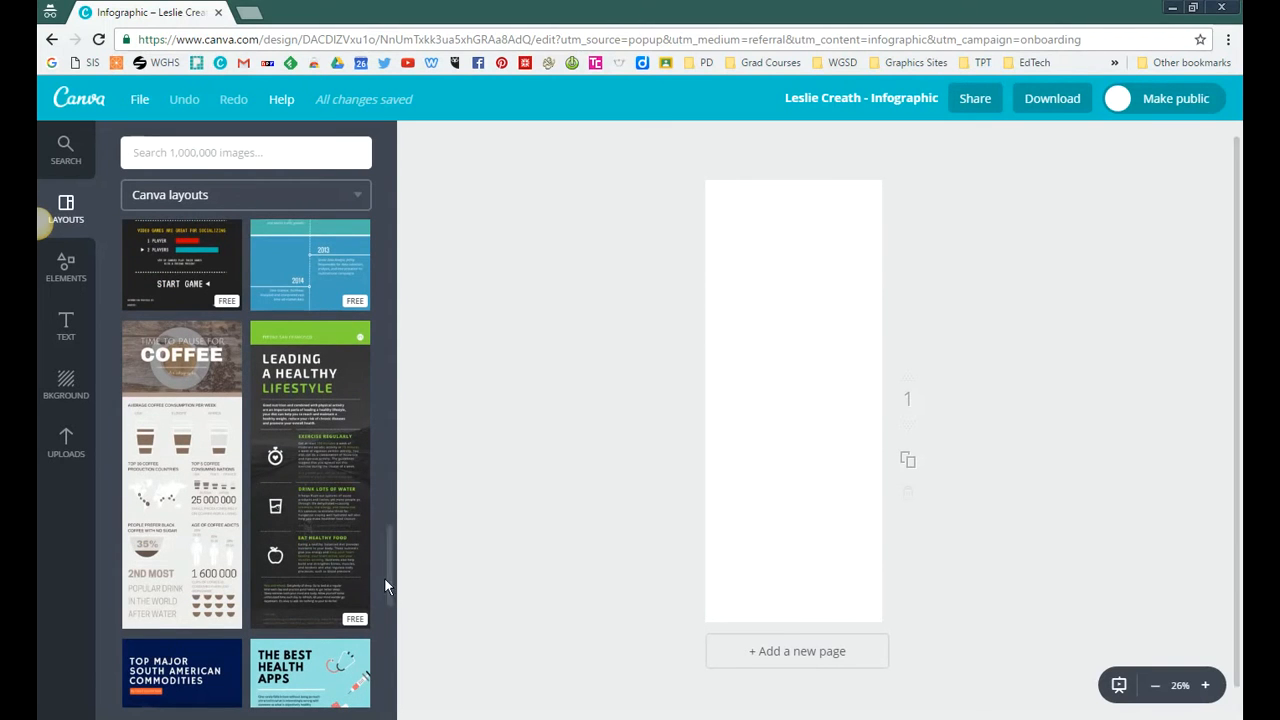
{"action": "mouse_move", "coordinate": [388, 576]}
{"action": "left_mouse_down"}
{"action": "mouse_move", "coordinate": [383, 620]}
{"action": "mouse_move", "coordinate": [383, 524]}
{"action": "left_mouse_up"}
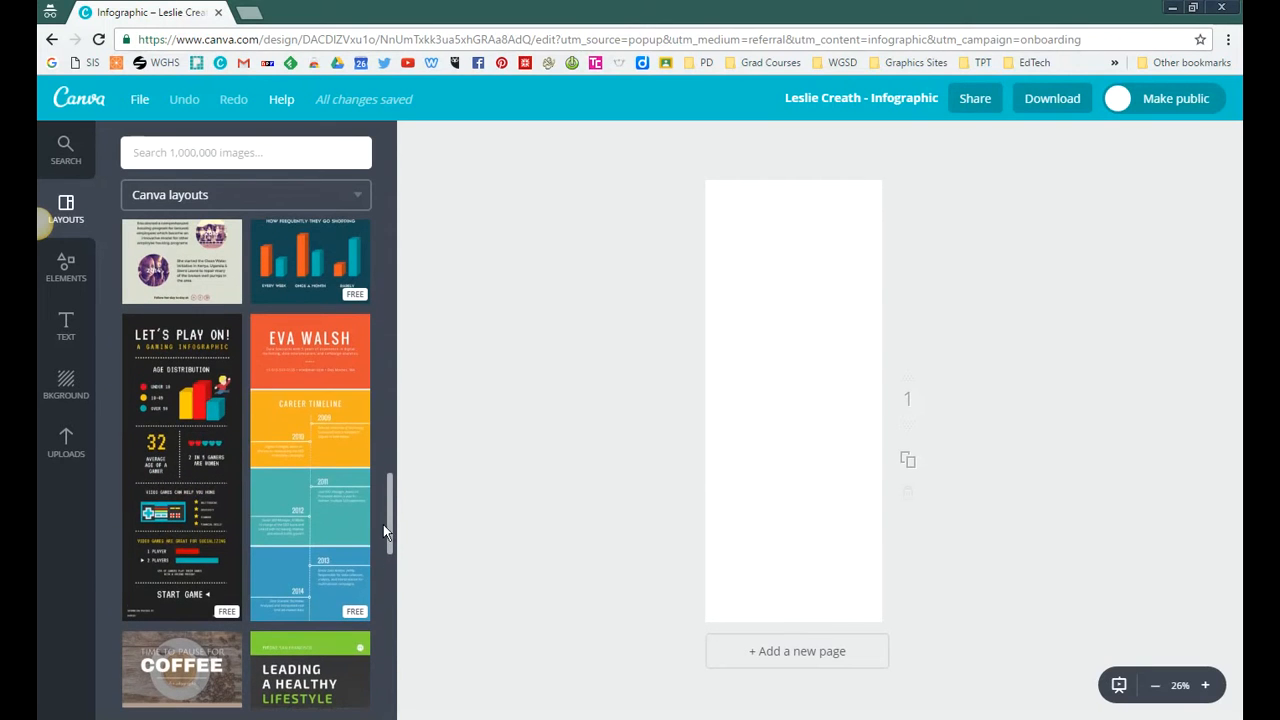
{"action": "left_click", "coordinate": [300, 435]}
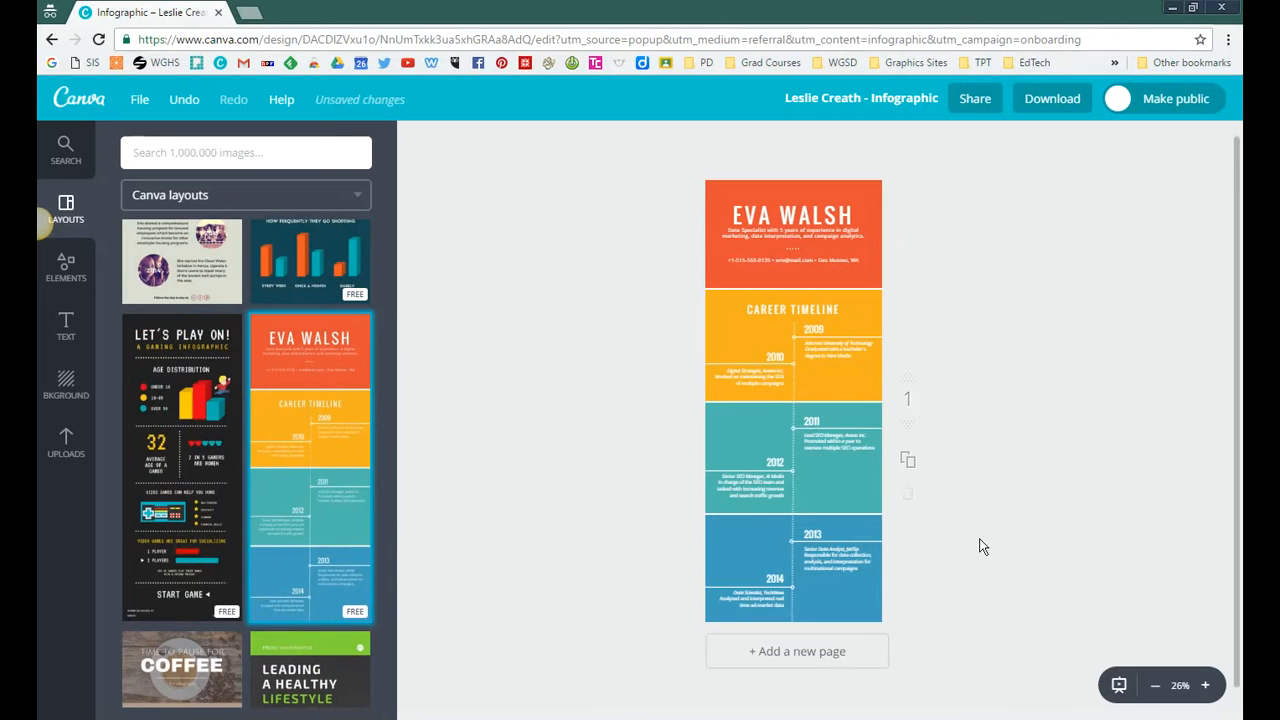
Step: Replace the large name heading in the infographic's orange header with the student's full name
{"action": "left_click", "coordinate": [1206, 686]}
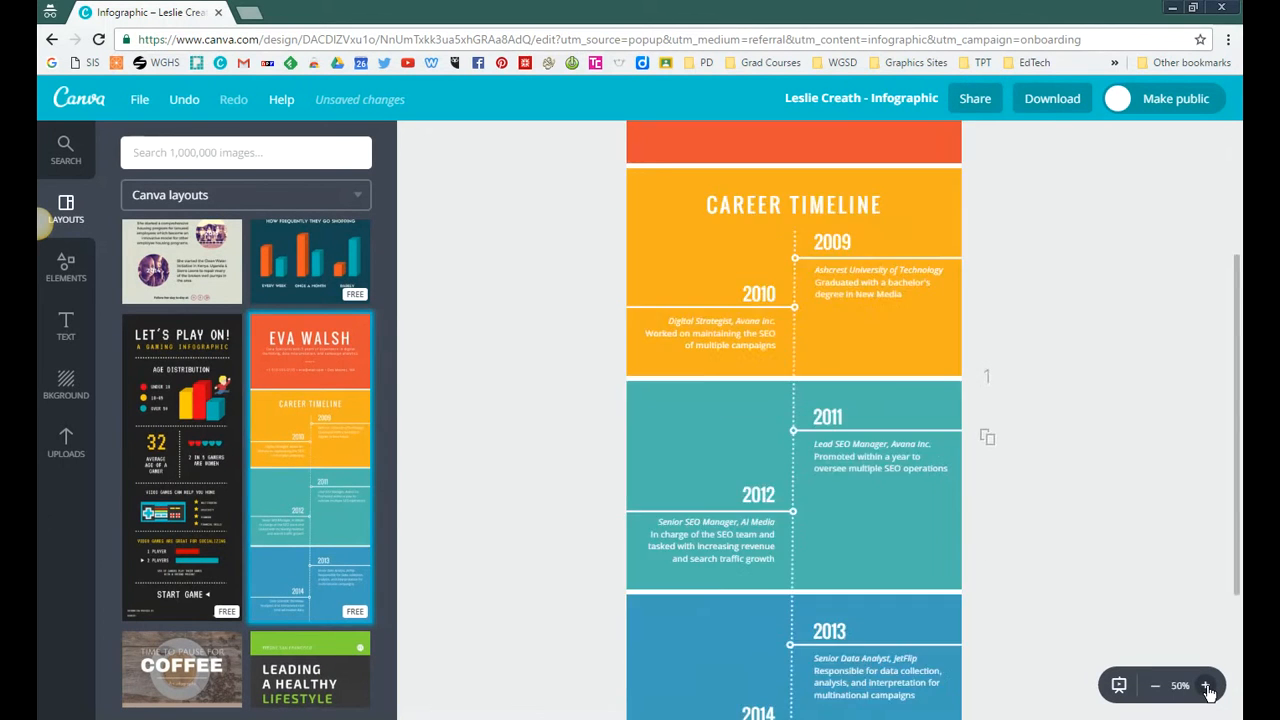
{"action": "left_click", "coordinate": [1206, 686]}
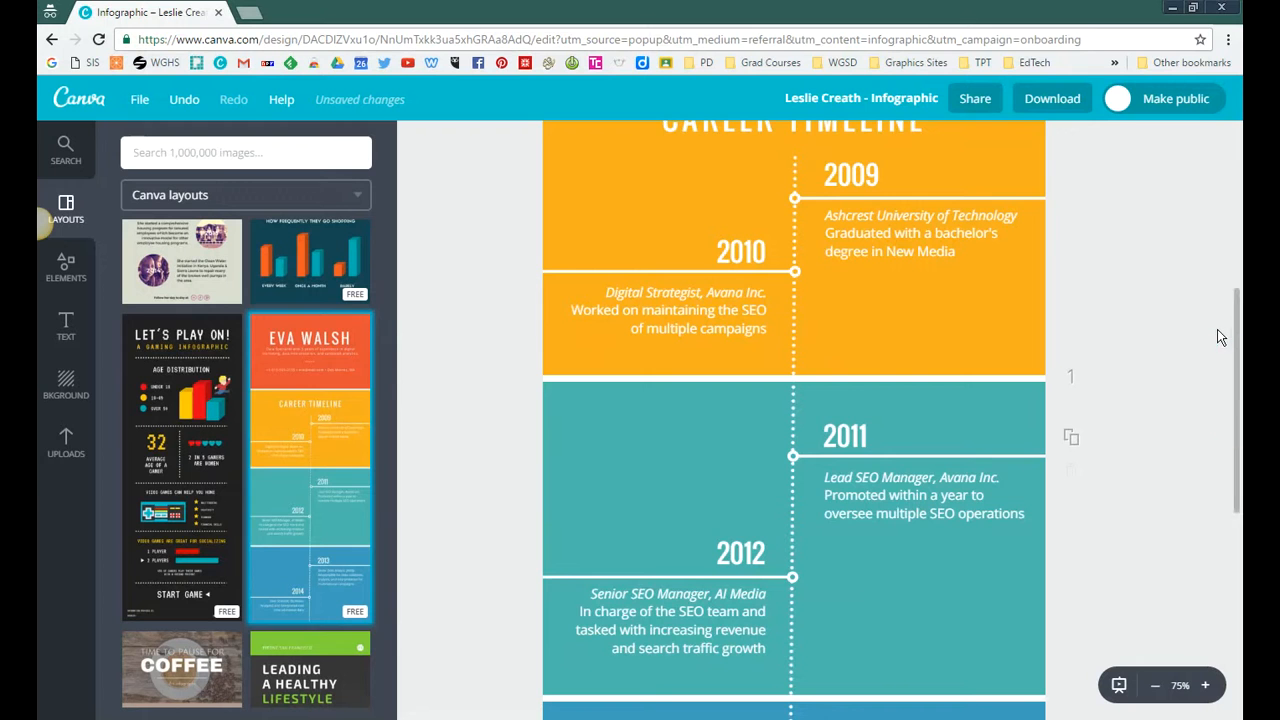
{"action": "scroll", "coordinate": [1220, 334], "scroll_direction": "up", "scroll_amount": 4}
{"action": "scroll", "coordinate": [1225, 163], "scroll_direction": "up", "scroll_amount": 1}
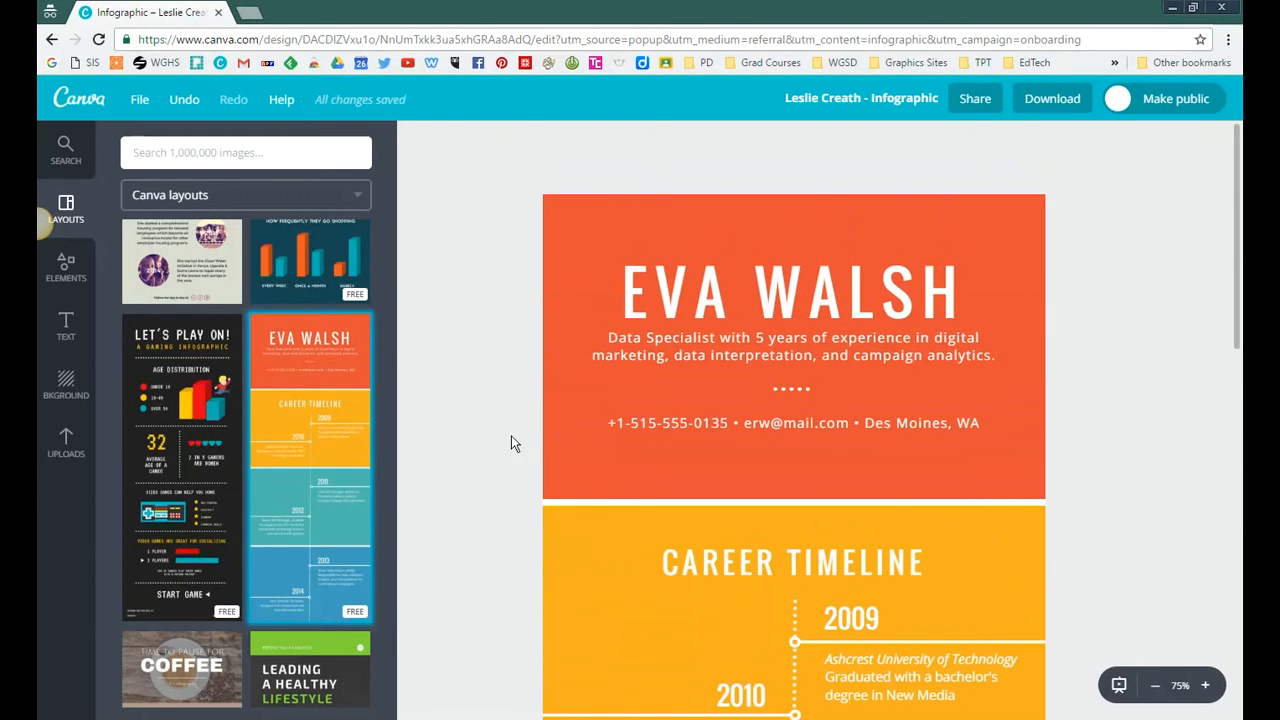
{"action": "double_click", "coordinate": [644, 297]}
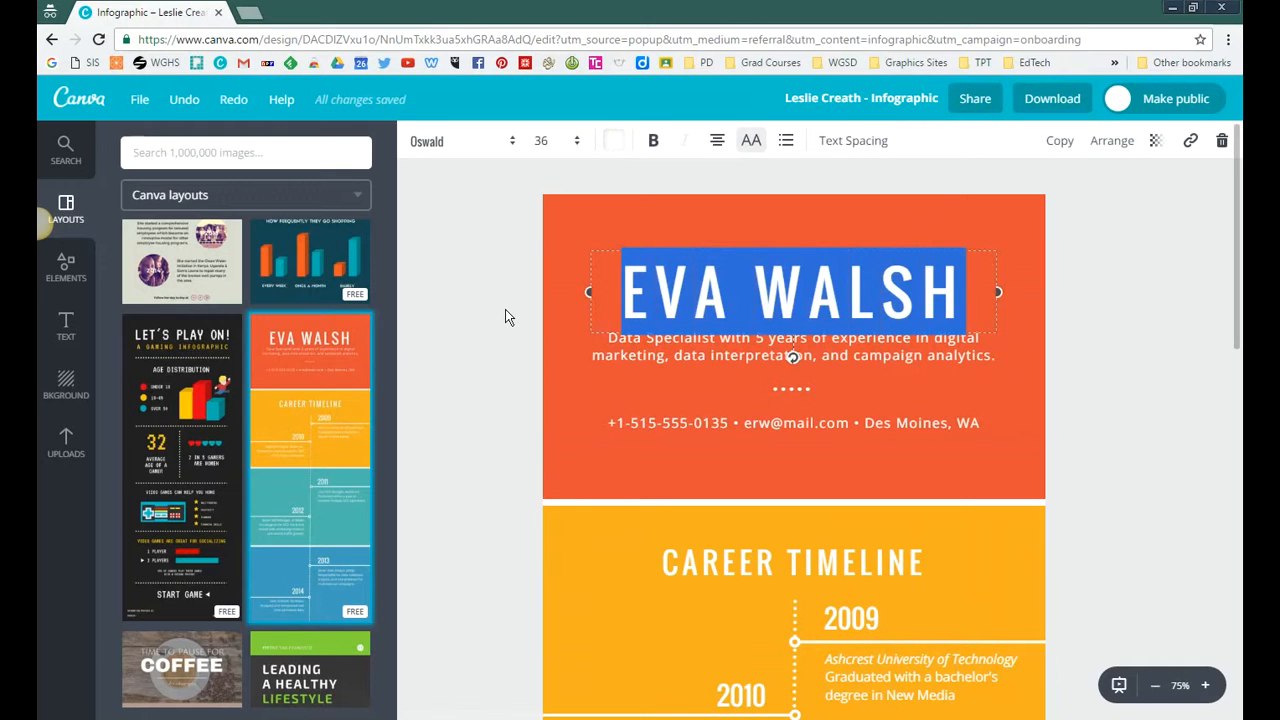
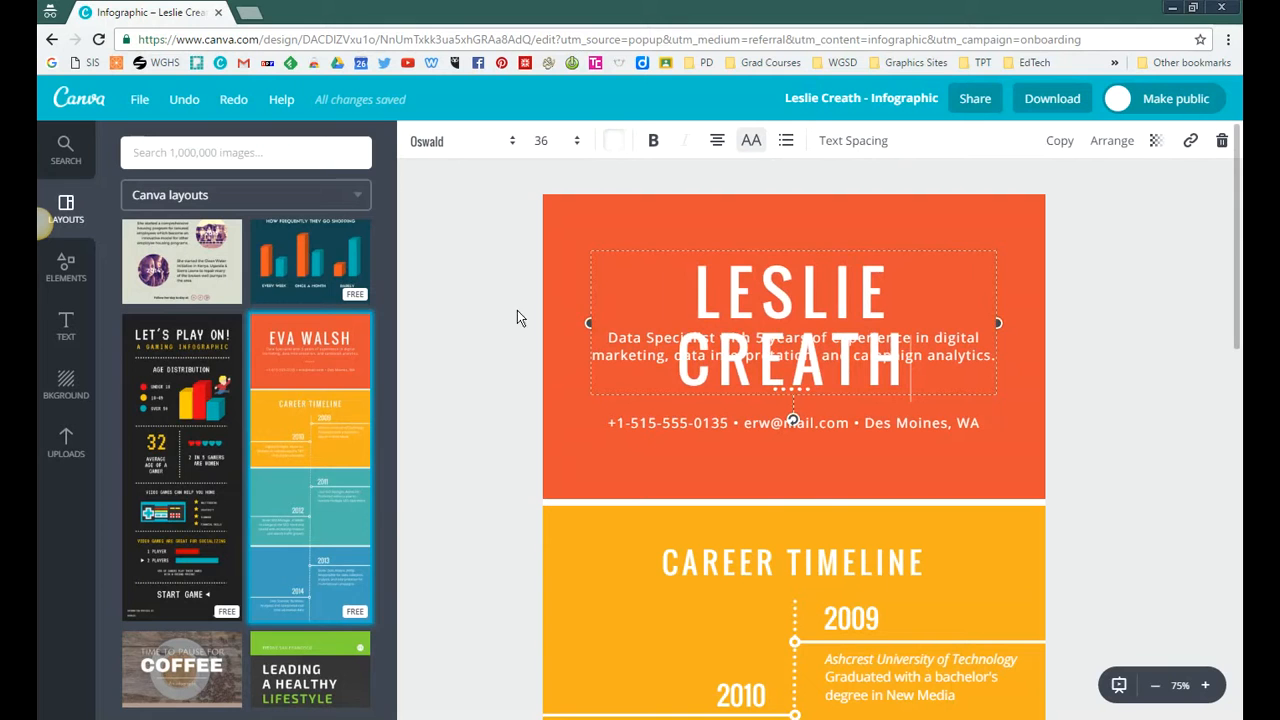
Step: Set the name heading's font size to 32 and deselect it
{"action": "left_click_drag", "start_coordinate": [703, 302], "coordinate": [908, 382]}
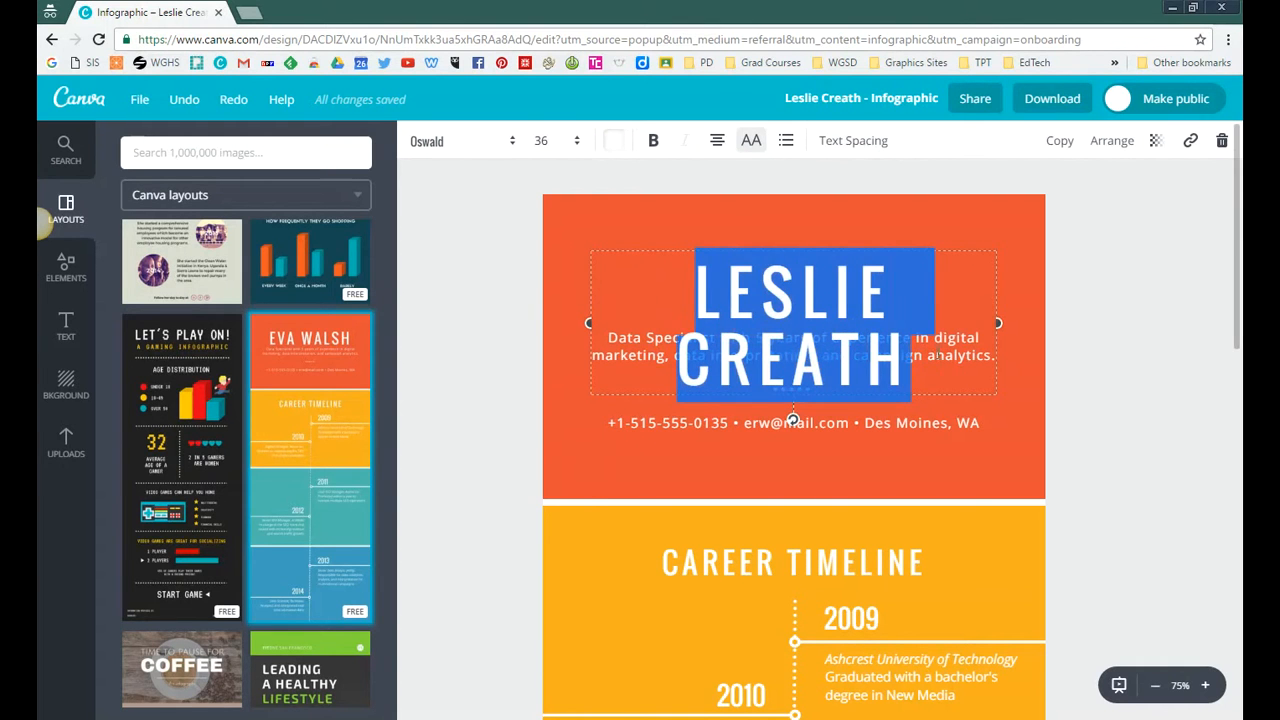
{"action": "left_click", "coordinate": [578, 145]}
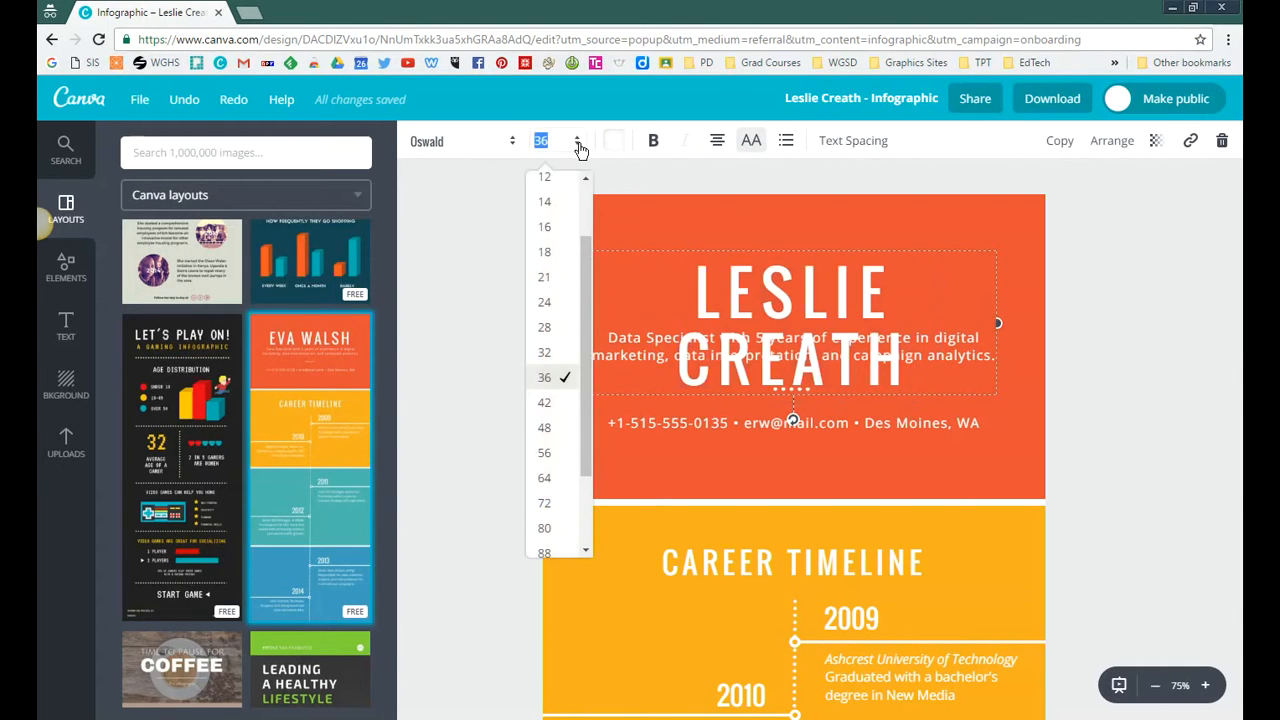
{"action": "left_click", "coordinate": [560, 358]}
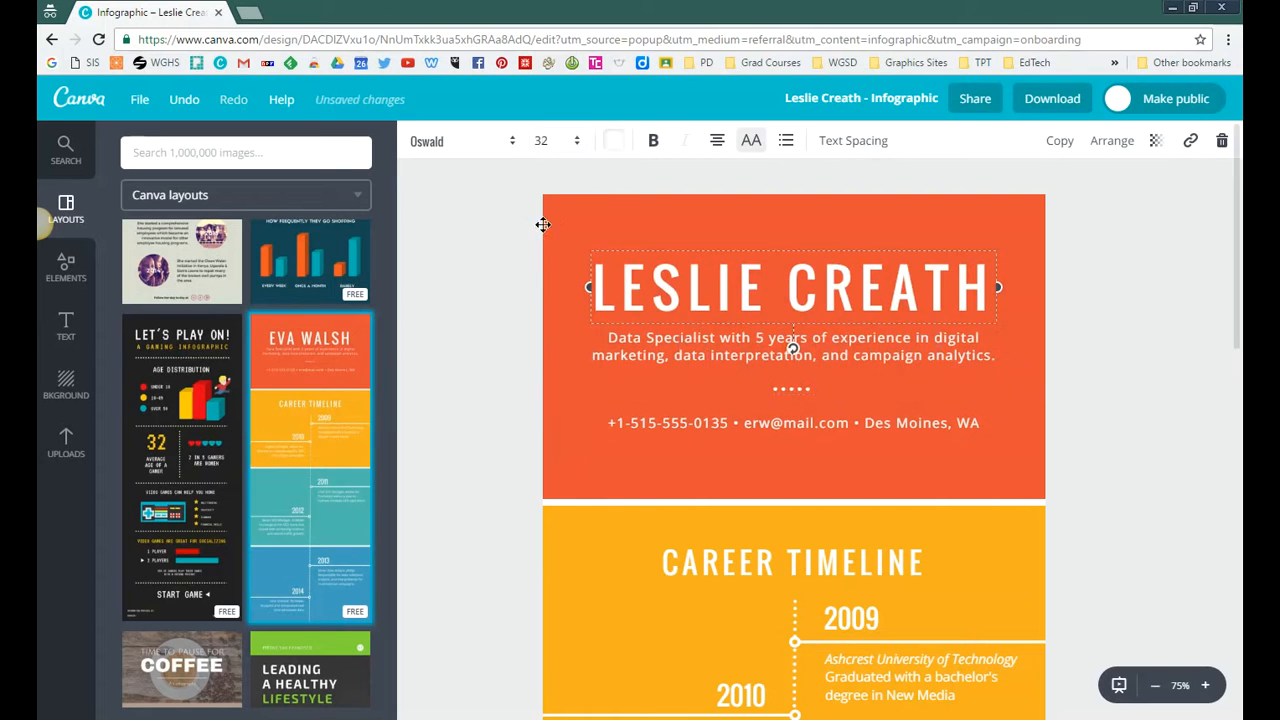
{"action": "left_click", "coordinate": [477, 374]}
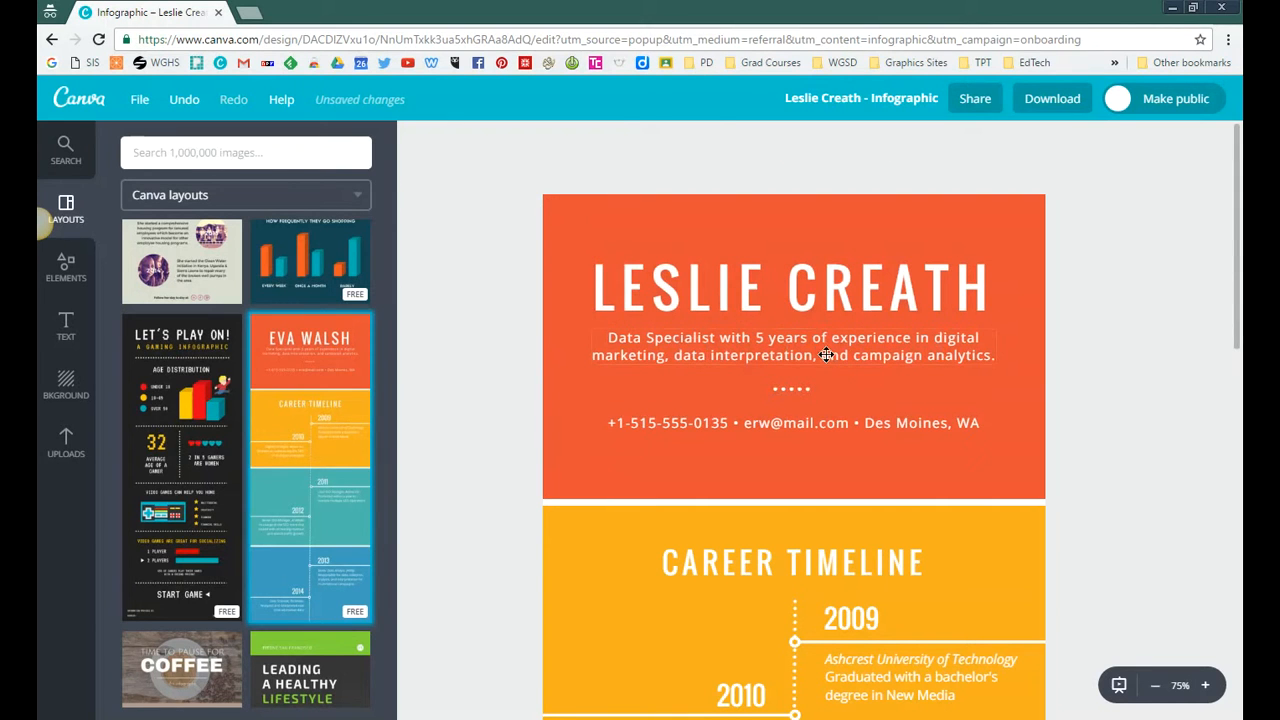
Step: Replace the description under the name heading with "Awesome person"
{"action": "double_click", "coordinate": [826, 355]}
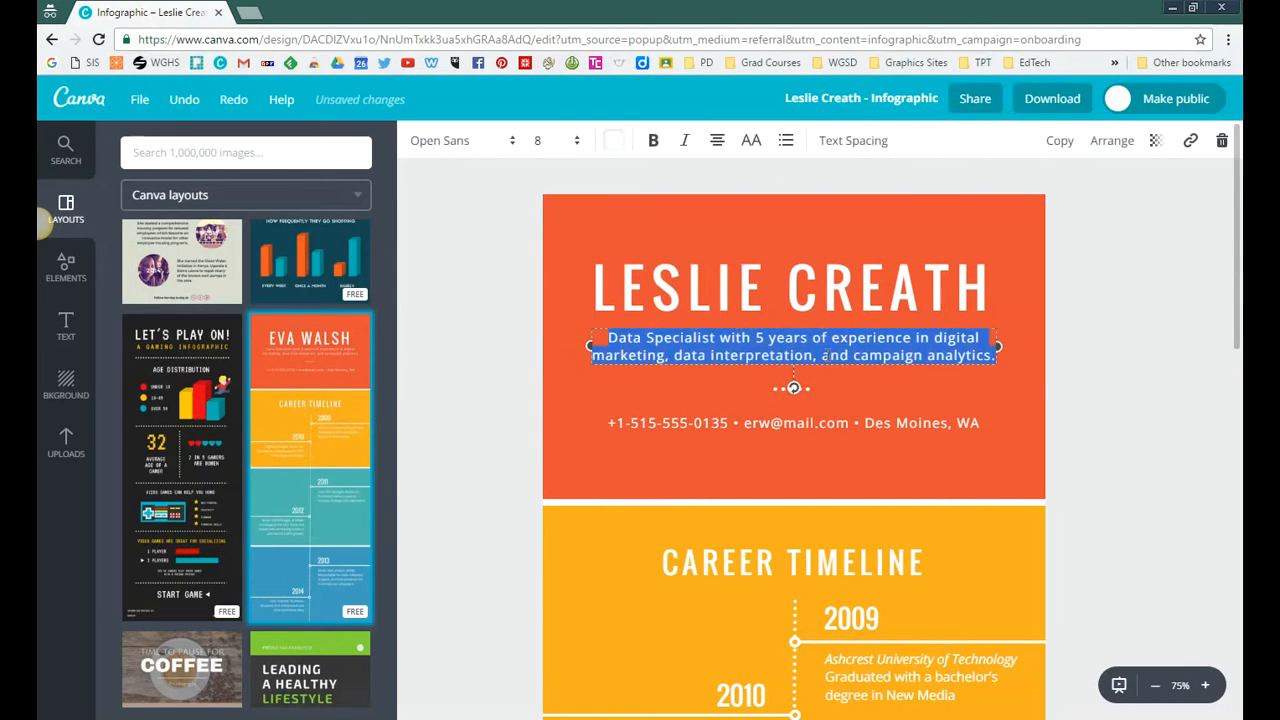
{"action": "type", "text": "Awesome person"}
{"action": "left_click", "coordinate": [501, 393]}
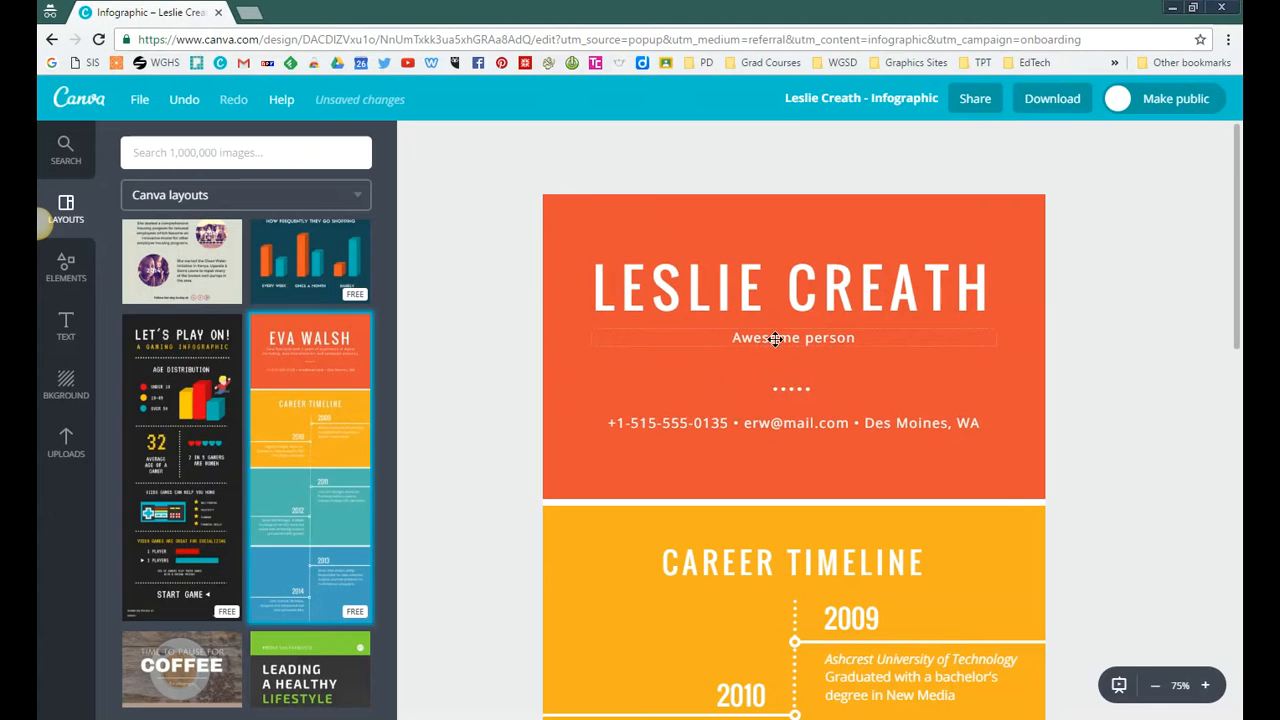
Step: Select the name heading, tagline, dots and contact line together, group them and ungroup them again
{"action": "left_click", "coordinate": [778, 425]}
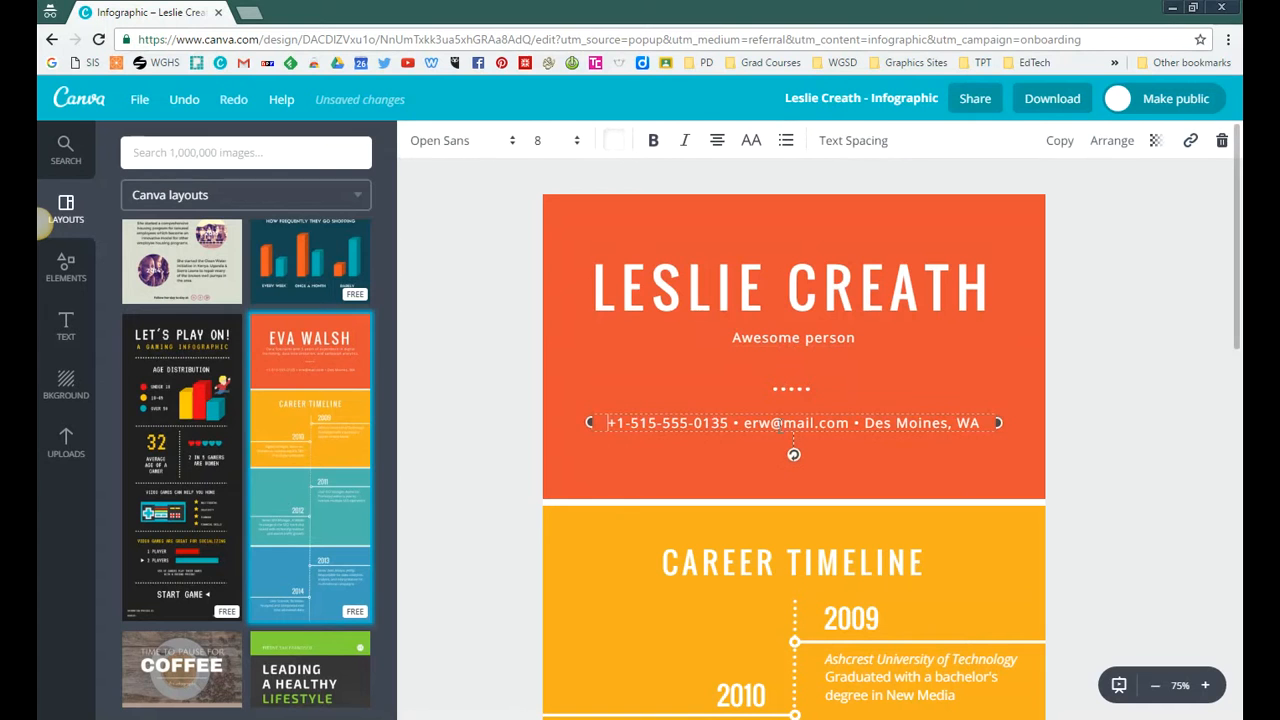
{"action": "left_click", "coordinate": [795, 389], "text": "shift"}
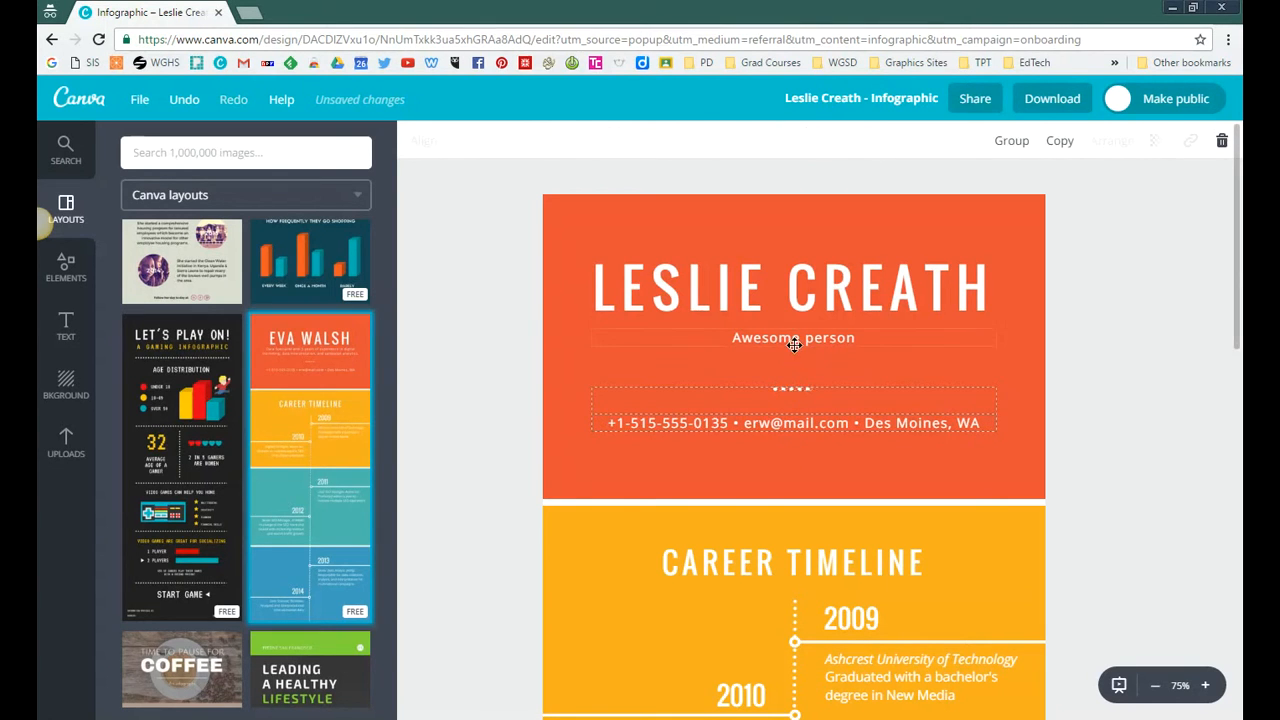
{"action": "left_click", "coordinate": [808, 266], "text": "shift"}
{"action": "left_click", "coordinate": [1019, 145]}
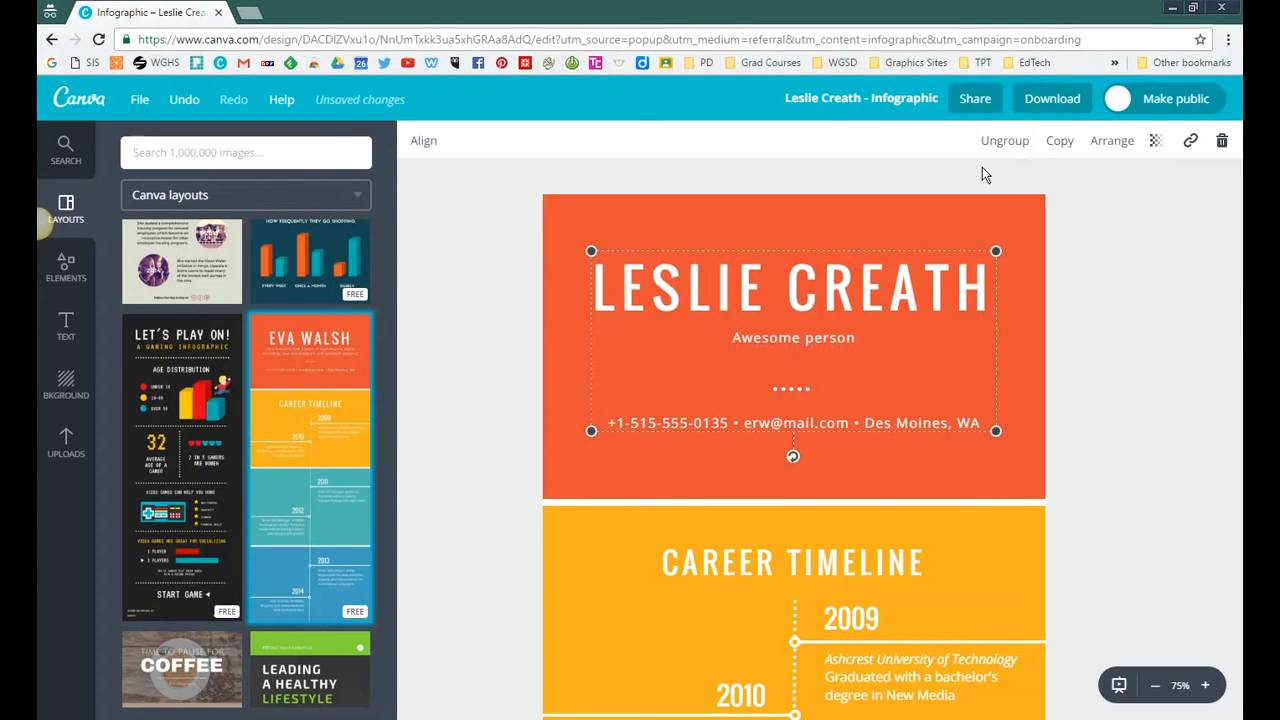
{"action": "left_click", "coordinate": [1004, 145]}
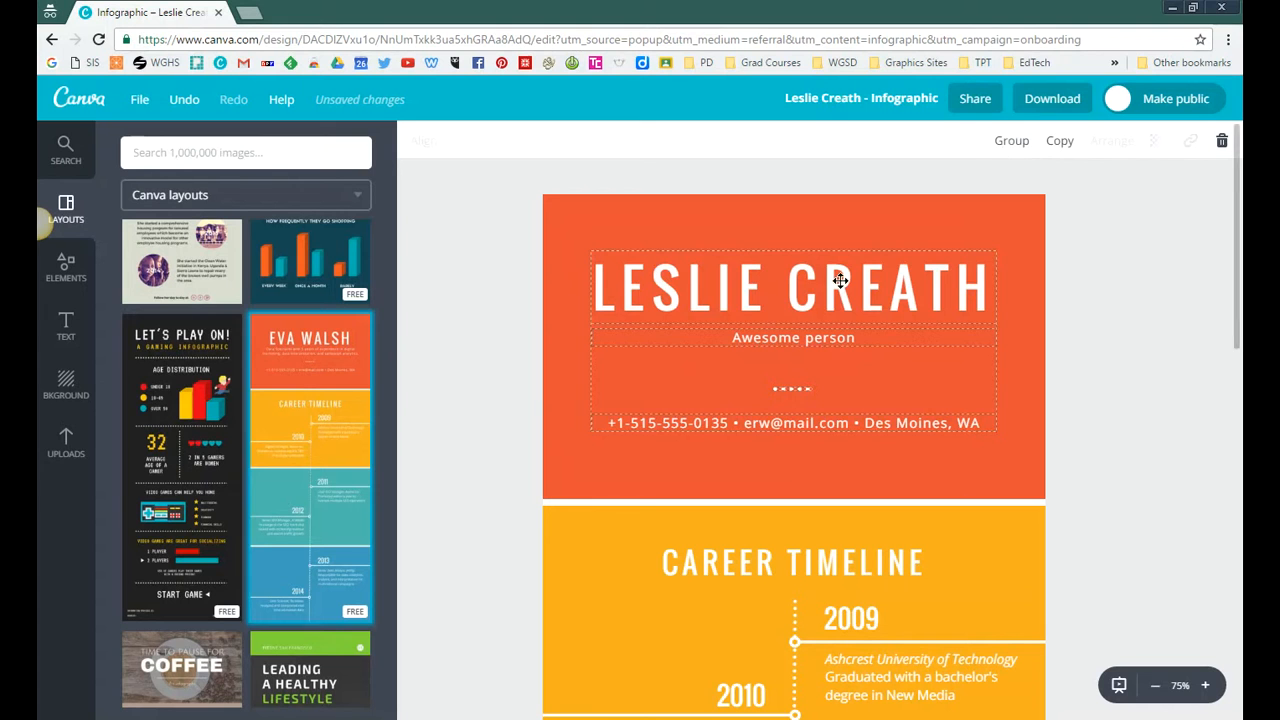
Step: Move the selected header elements together slightly down within the orange block and deselect them
{"action": "left_click_drag", "start_coordinate": [840, 281], "coordinate": [842, 321]}
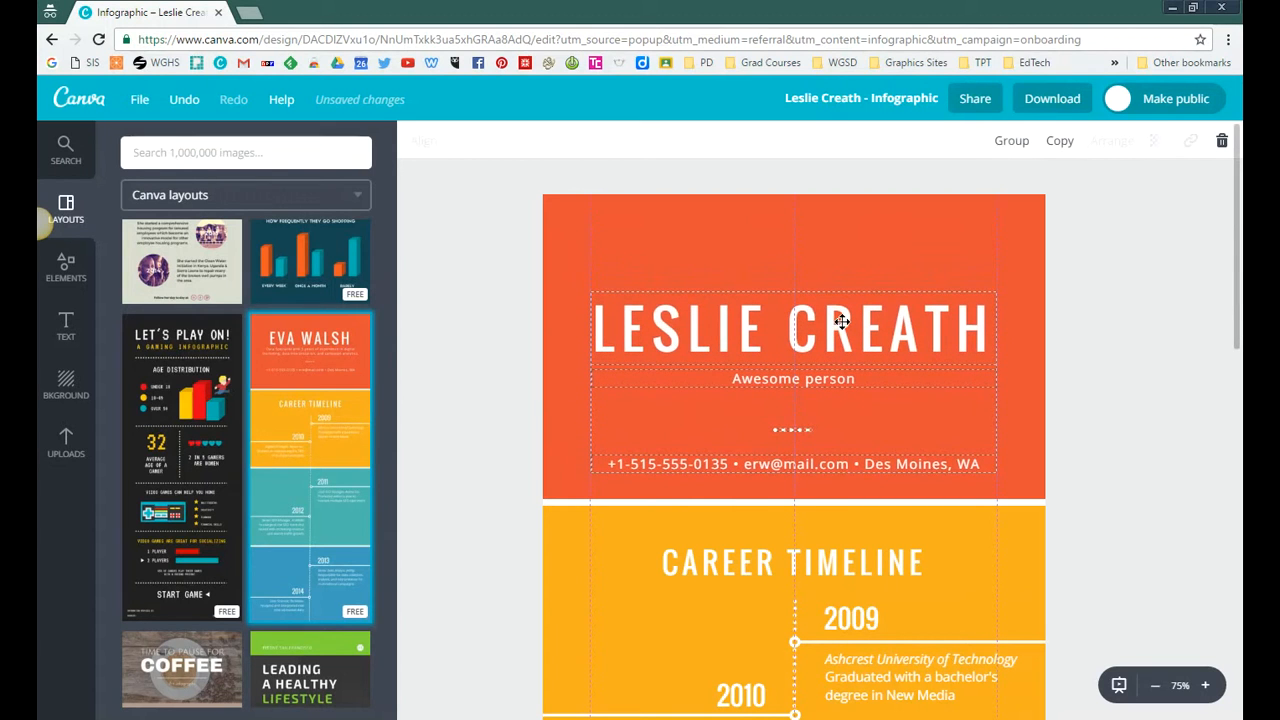
{"action": "left_click_drag", "start_coordinate": [842, 322], "coordinate": [843, 323]}
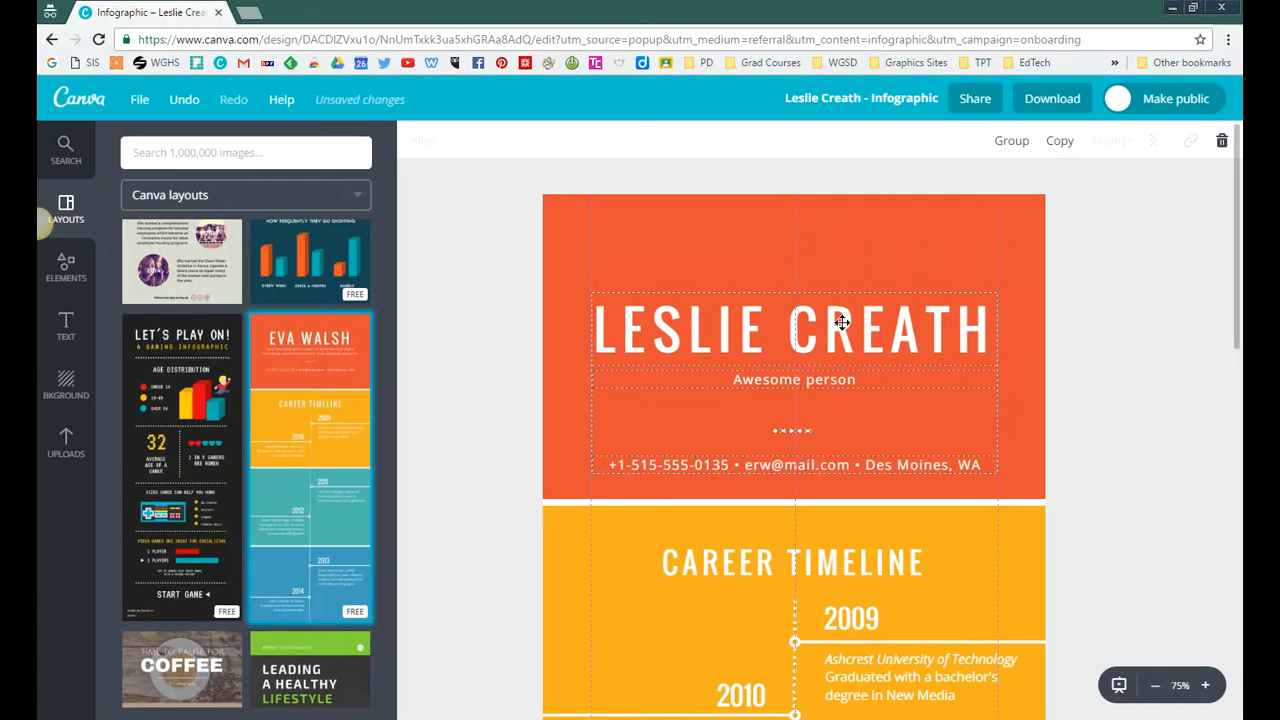
{"action": "left_click", "coordinate": [531, 332]}
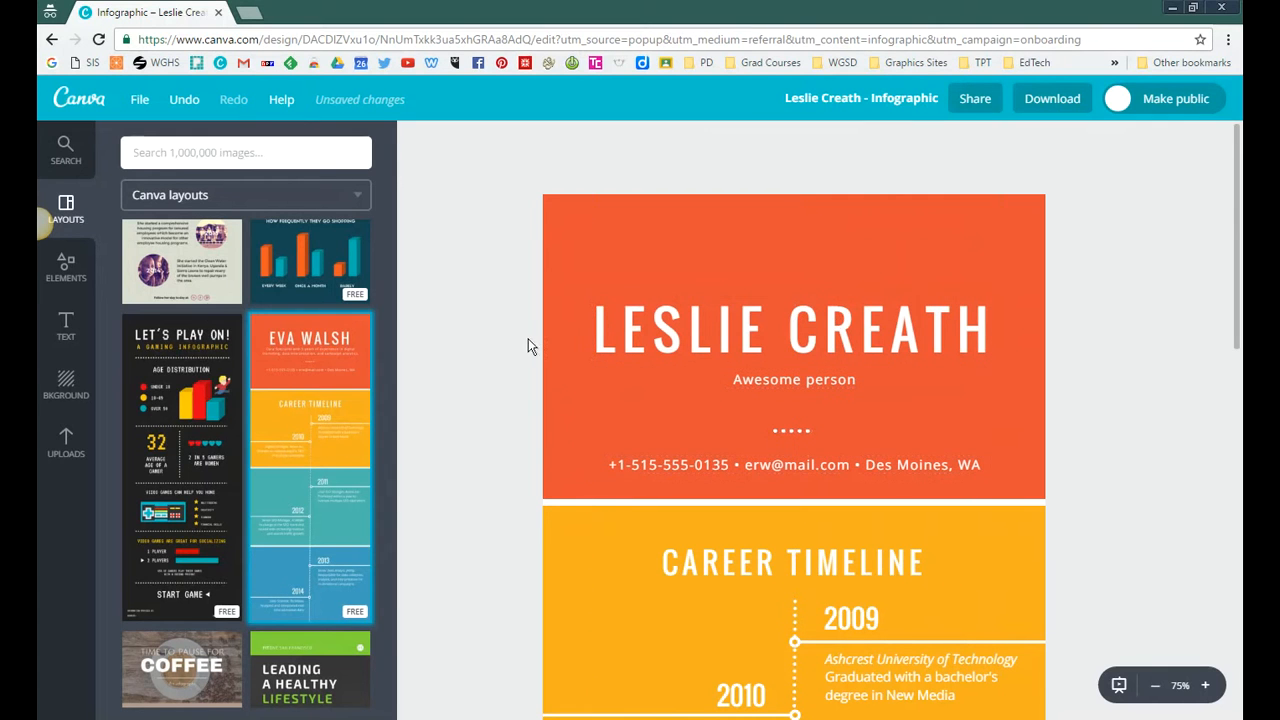
Step: Add the "Dining in Tokyo" text template to the infographic and delete its duplicate copy
{"action": "left_click", "coordinate": [65, 325]}
{"action": "scroll", "coordinate": [243, 487], "scroll_direction": "down", "scroll_amount": 3}
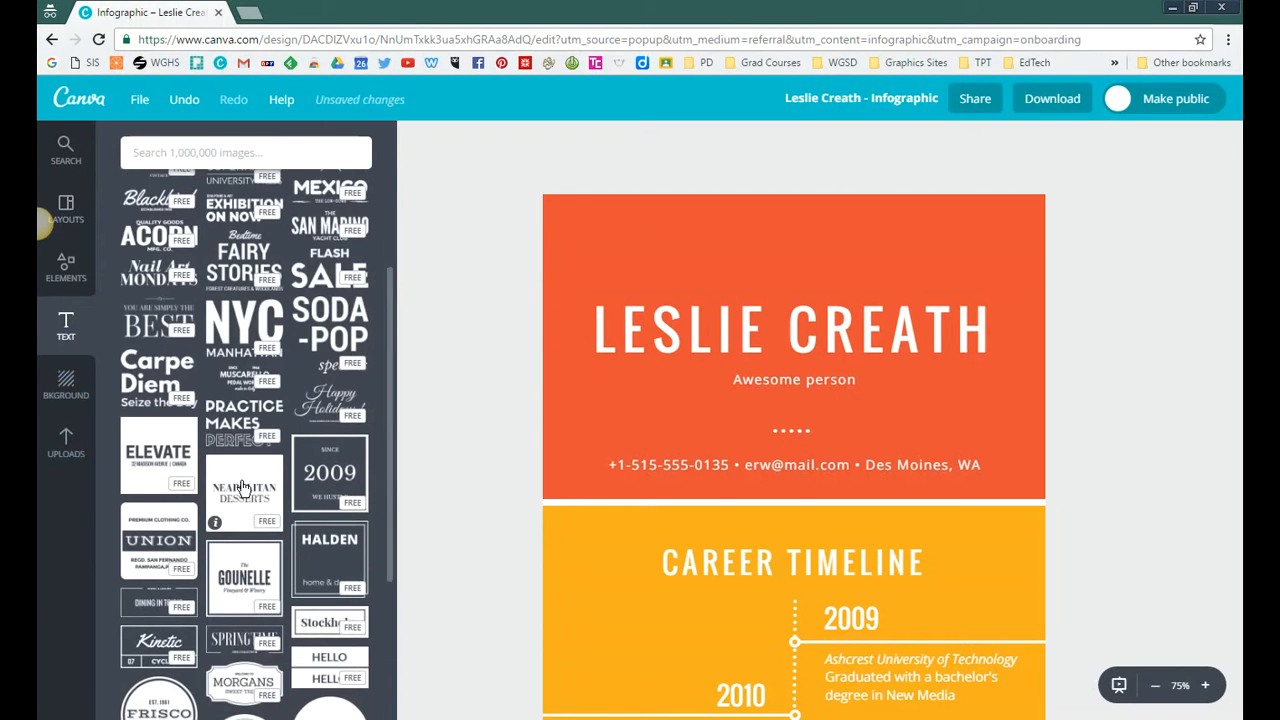
{"action": "scroll", "coordinate": [243, 496], "scroll_direction": "down", "scroll_amount": 1}
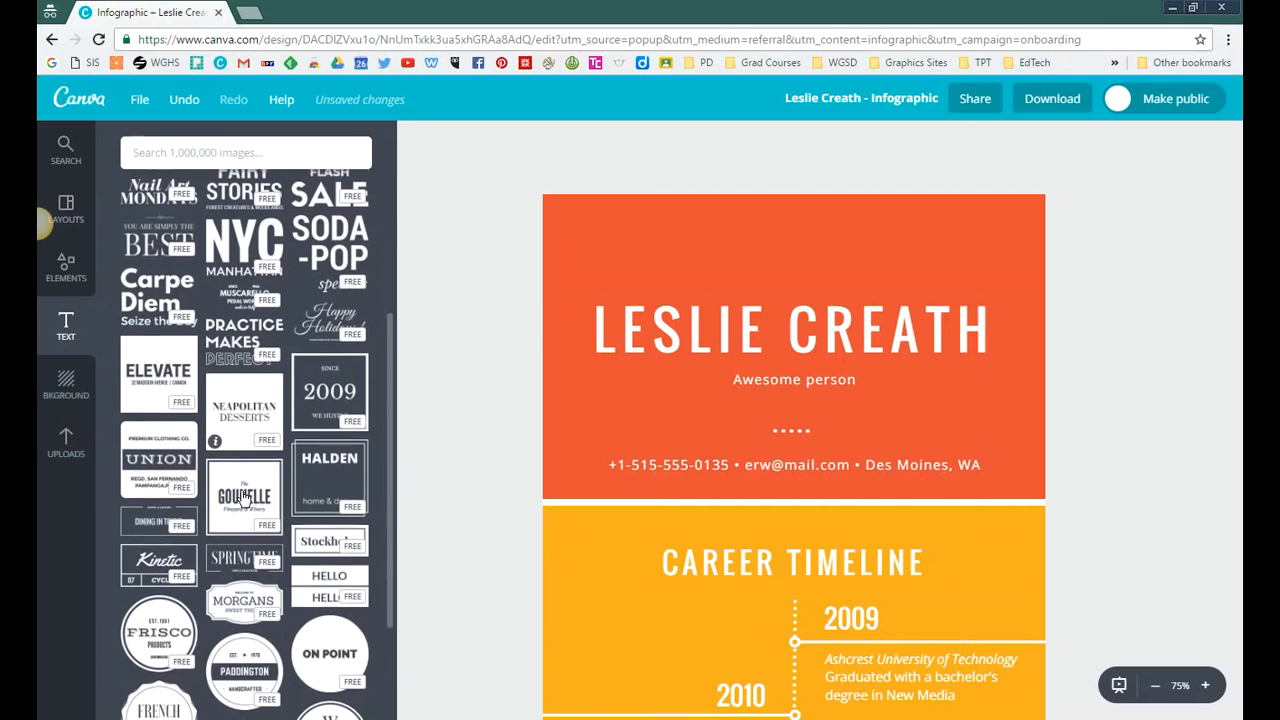
{"action": "left_click", "coordinate": [160, 530]}
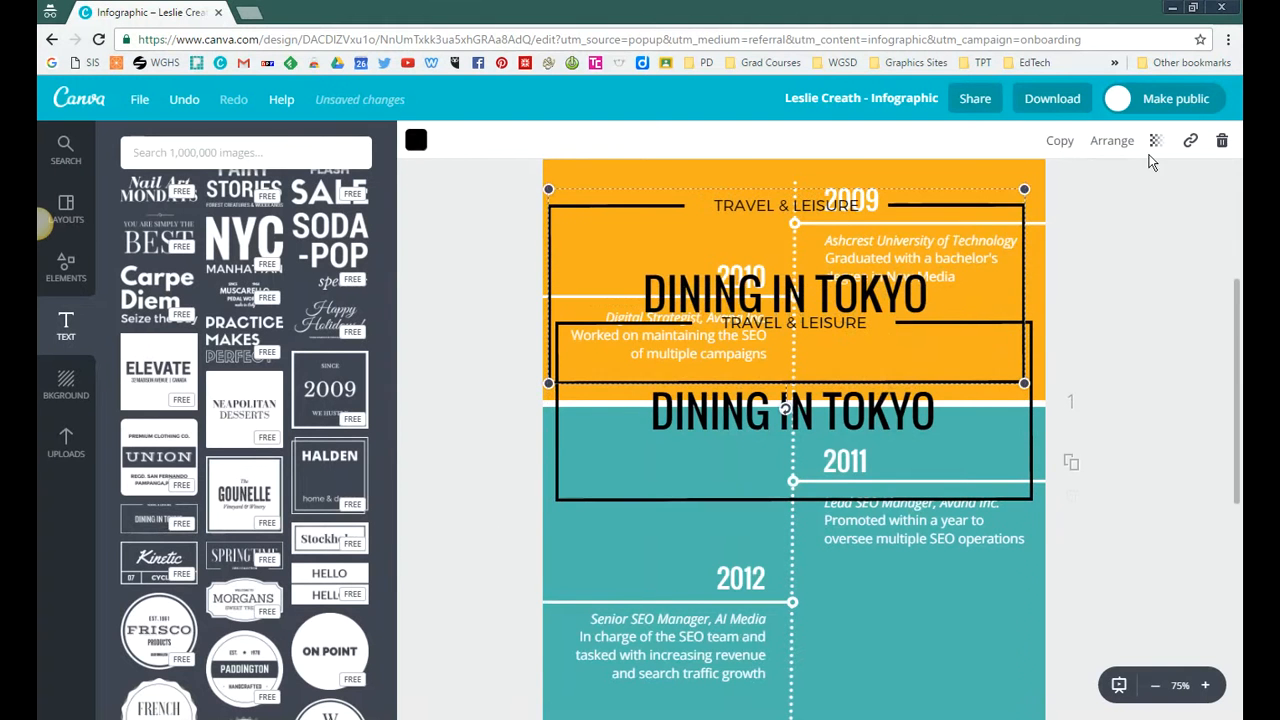
{"action": "left_click", "coordinate": [1222, 141]}
Step: Move the "Dining in Tokyo" template into the orange block and shrink it to fit centred above the name heading
{"action": "left_click_drag", "start_coordinate": [763, 407], "coordinate": [762, 262]}
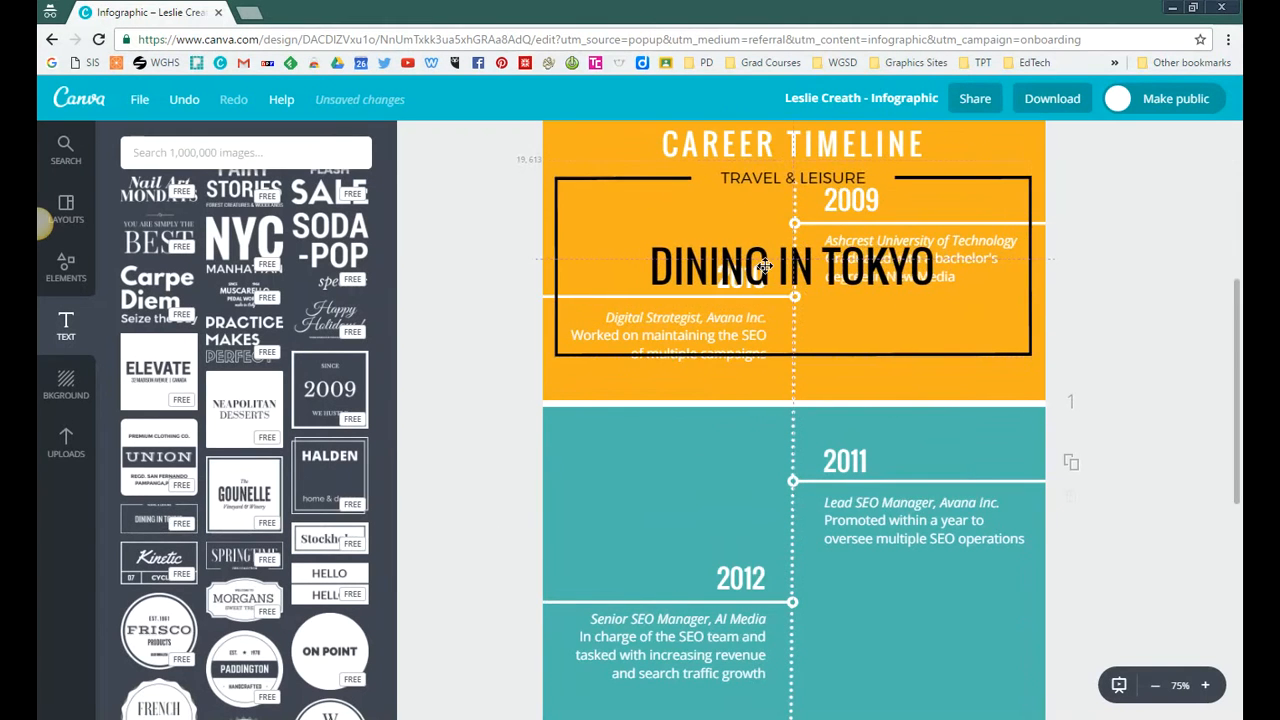
{"action": "scroll", "coordinate": [757, 345], "scroll_direction": "up", "scroll_amount": 2}
{"action": "scroll", "coordinate": [757, 349], "scroll_direction": "up", "scroll_amount": 3}
{"action": "left_click_drag", "start_coordinate": [809, 688], "coordinate": [830, 309]}
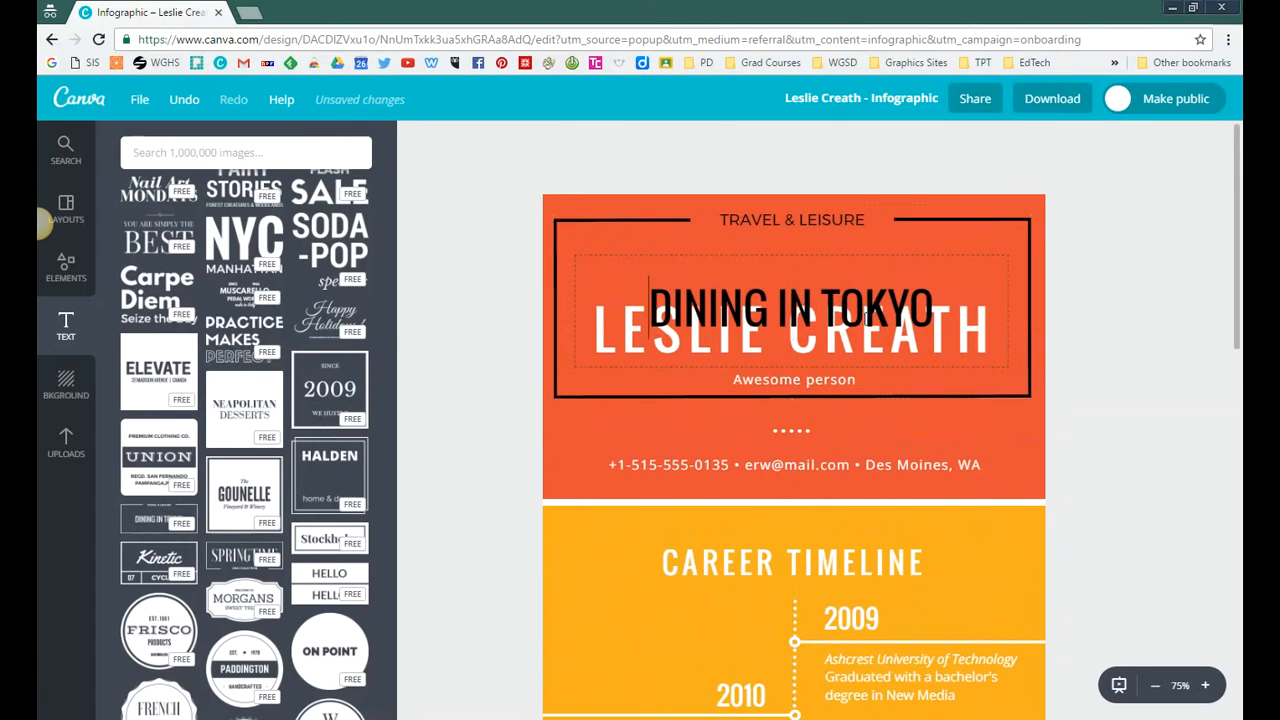
{"action": "left_click_drag", "start_coordinate": [1031, 397], "coordinate": [838, 260]}
{"action": "left_click", "coordinate": [494, 297]}
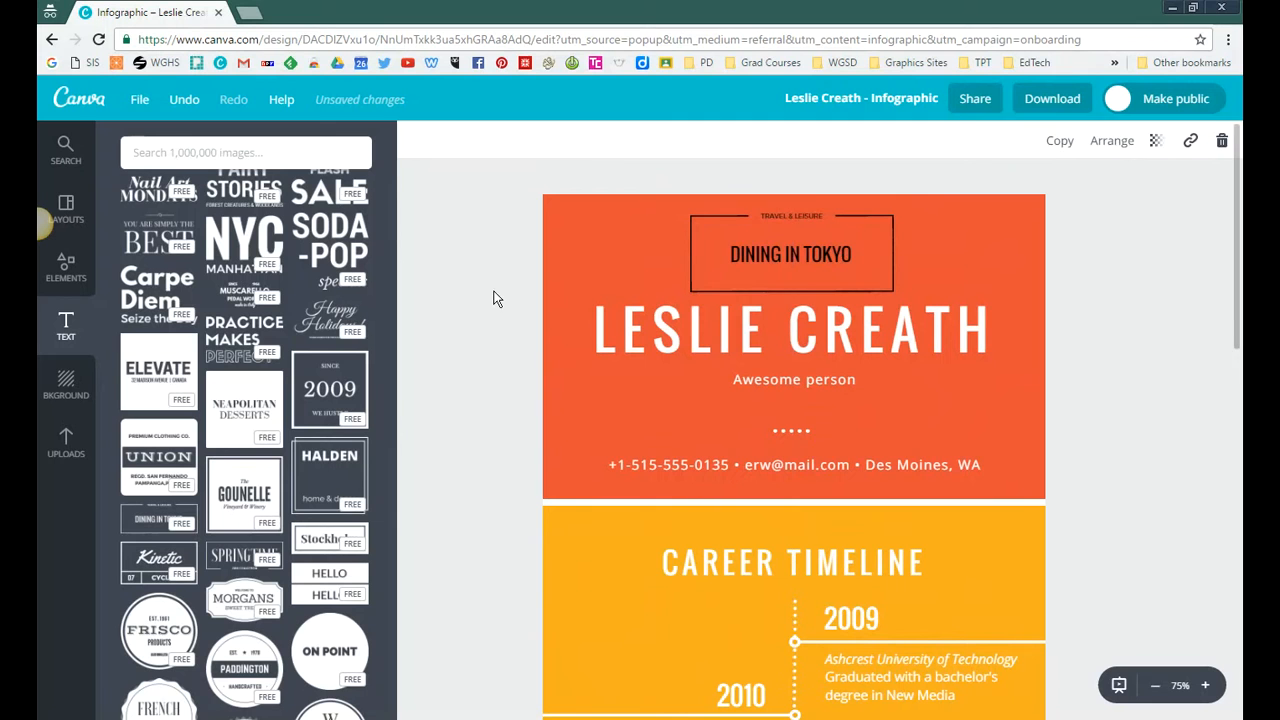
Step: Remove the "Travel & Leisure" line from the small framed template and delete the rest of the template
{"action": "left_click", "coordinate": [791, 214]}
{"action": "double_click", "coordinate": [791, 214]}
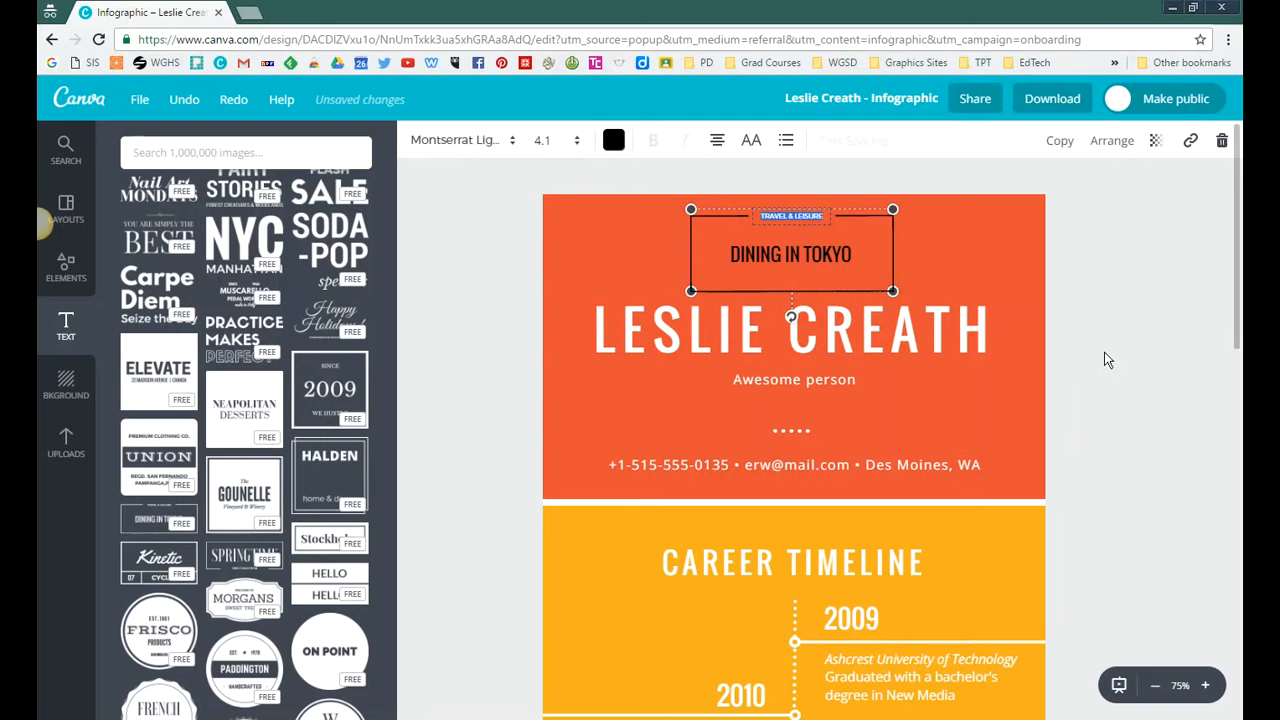
{"action": "left_click", "coordinate": [1137, 330]}
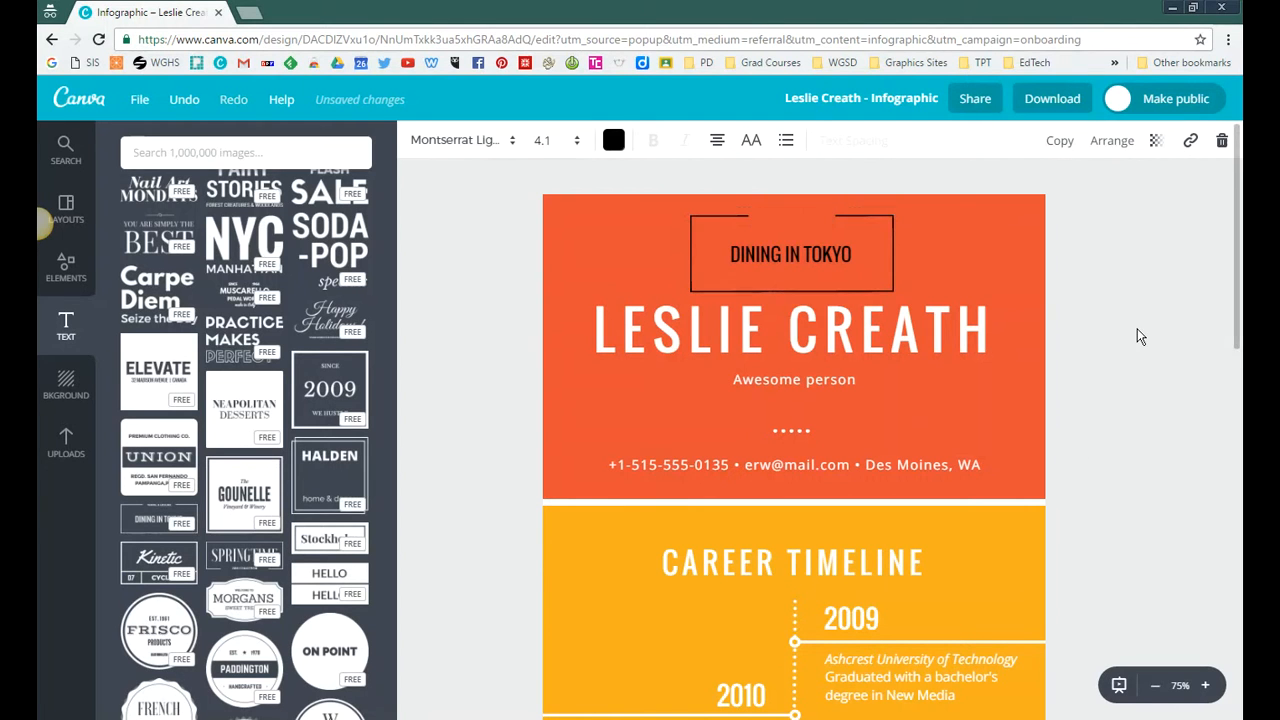
{"action": "double_click", "coordinate": [849, 247]}
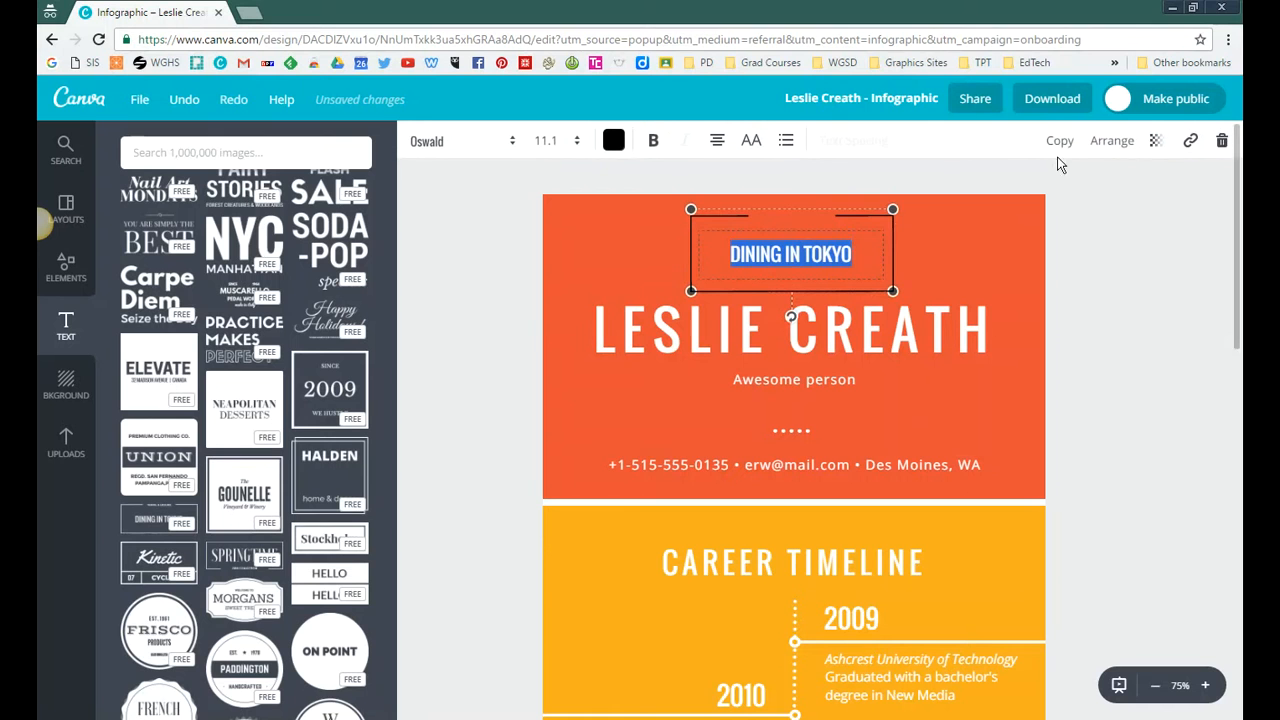
{"action": "left_click", "coordinate": [1222, 142]}
Step: Add a plain heading text and place it in the orange block above the name heading
{"action": "scroll", "coordinate": [260, 393], "scroll_direction": "up", "scroll_amount": 4}
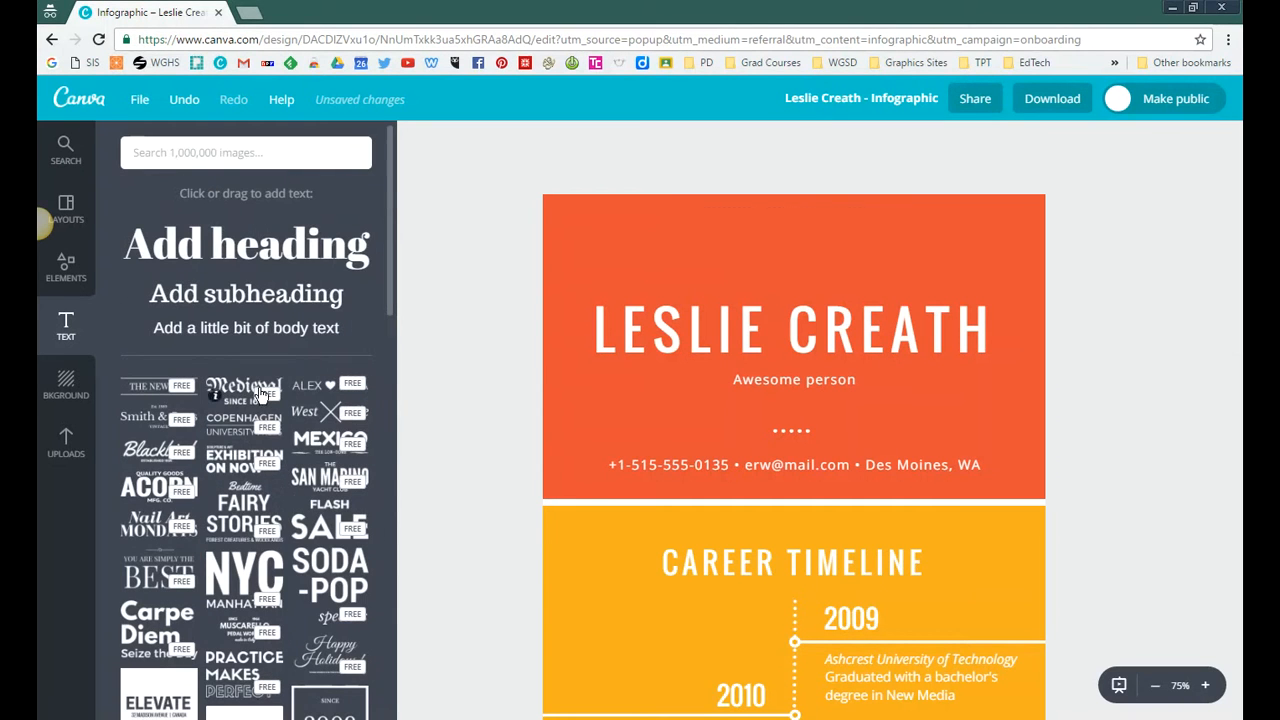
{"action": "left_click", "coordinate": [284, 252]}
{"action": "left_click", "coordinate": [432, 478]}
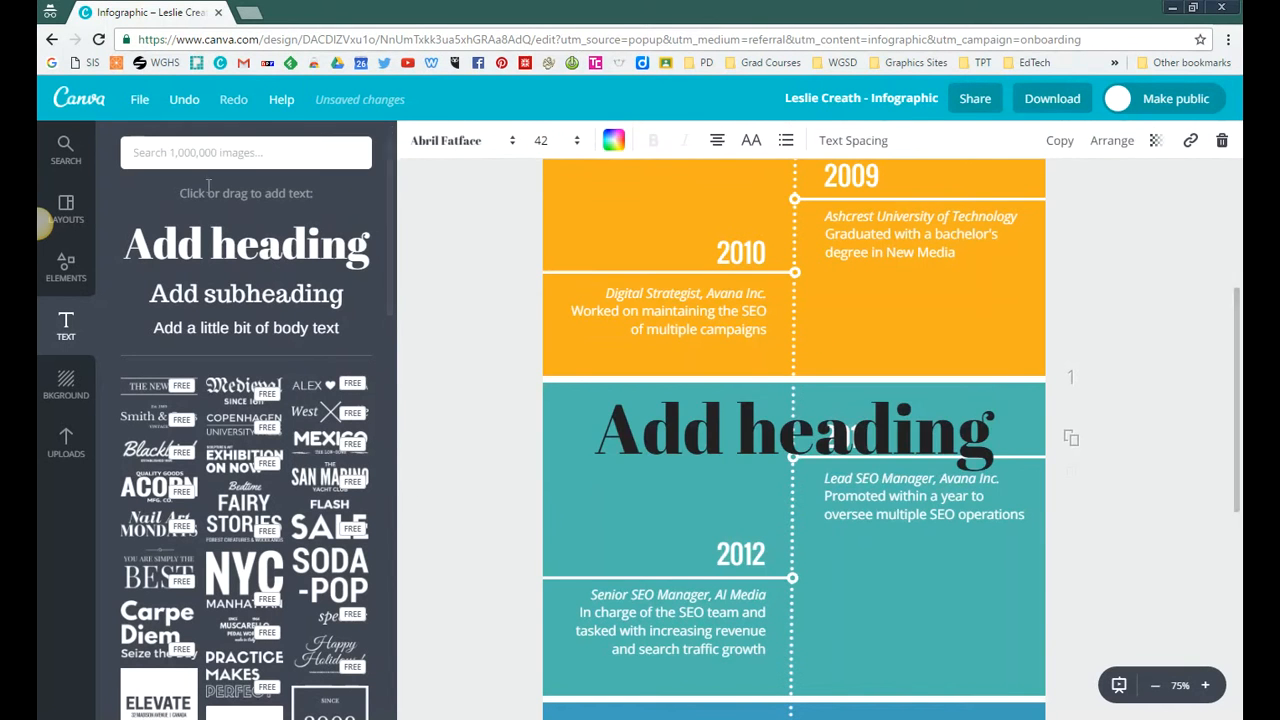
{"action": "left_click_drag", "start_coordinate": [865, 424], "coordinate": [848, 190]}
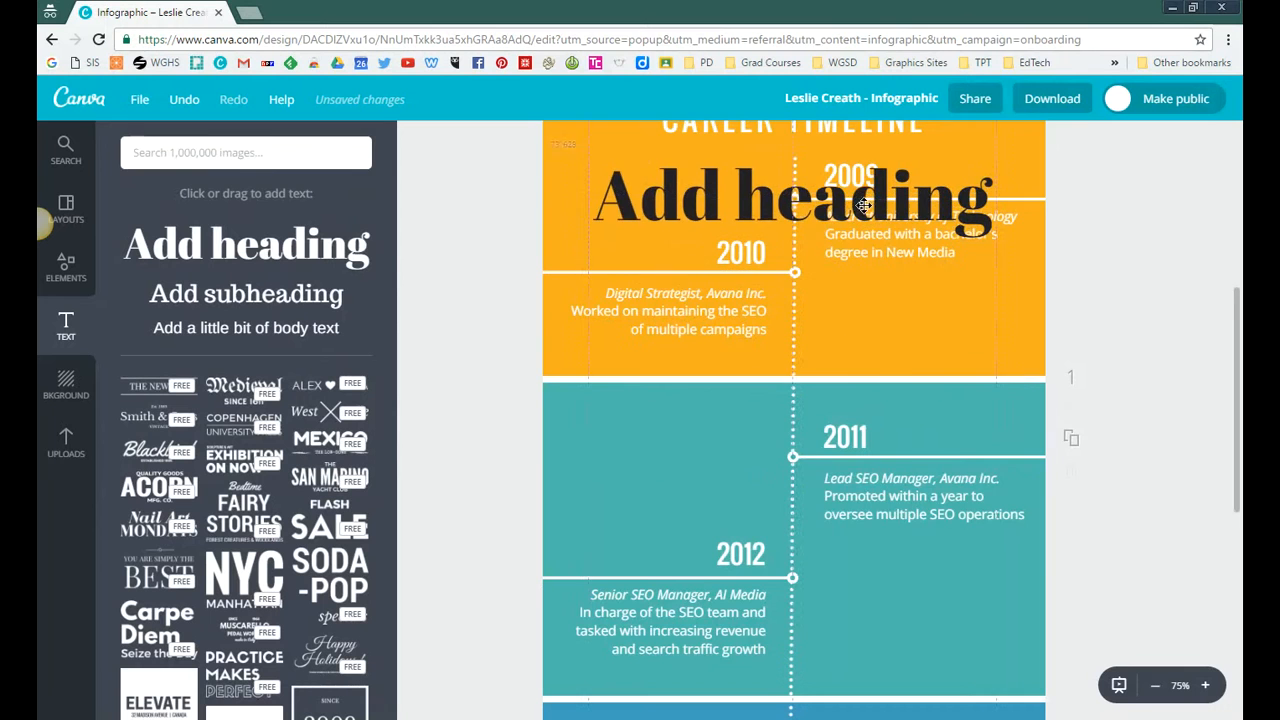
{"action": "scroll", "coordinate": [877, 366], "scroll_direction": "up", "scroll_amount": 4}
{"action": "left_click_drag", "start_coordinate": [880, 618], "coordinate": [875, 236]}
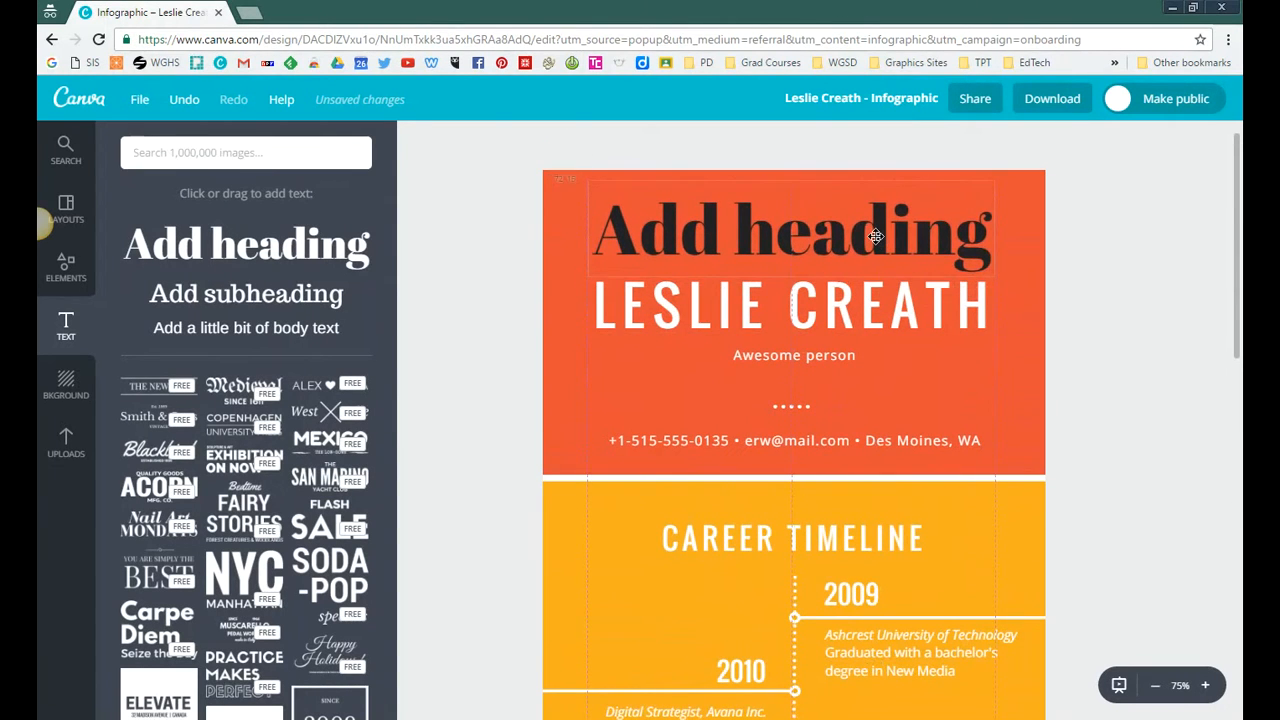
Step: Change the added heading's font to Bebas Neue
{"action": "double_click", "coordinate": [875, 236]}
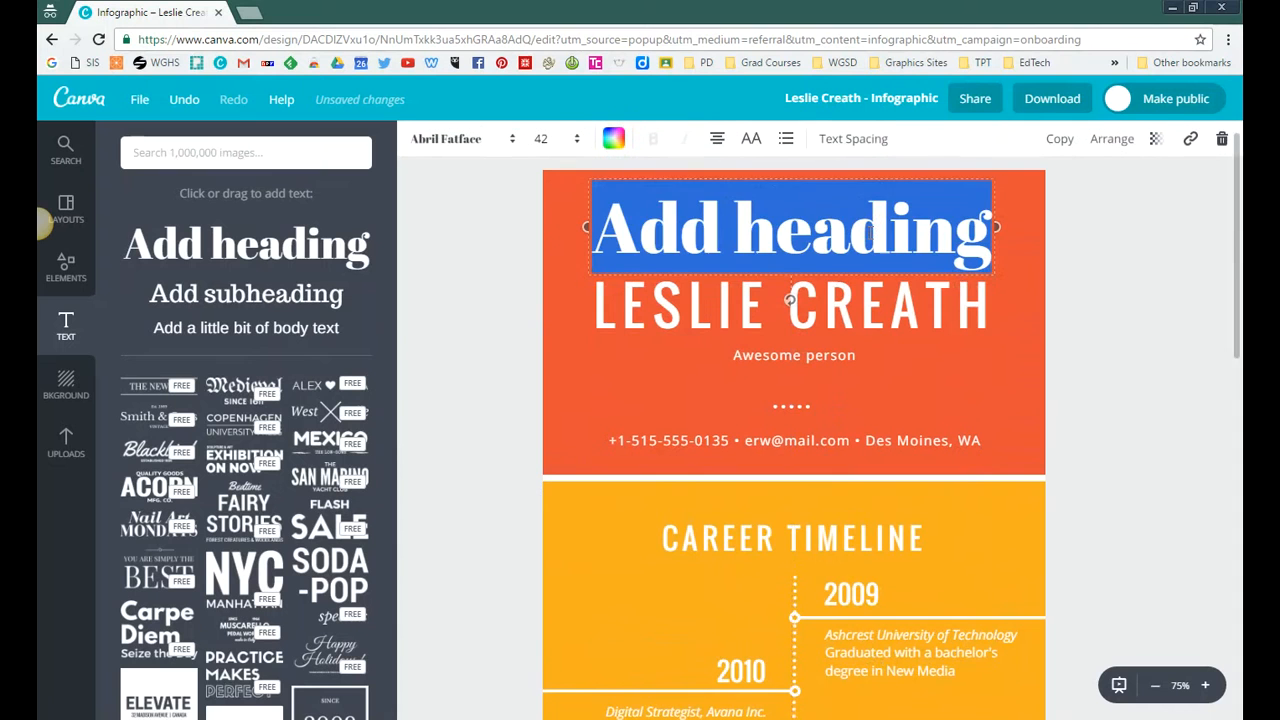
{"action": "left_click", "coordinate": [483, 141]}
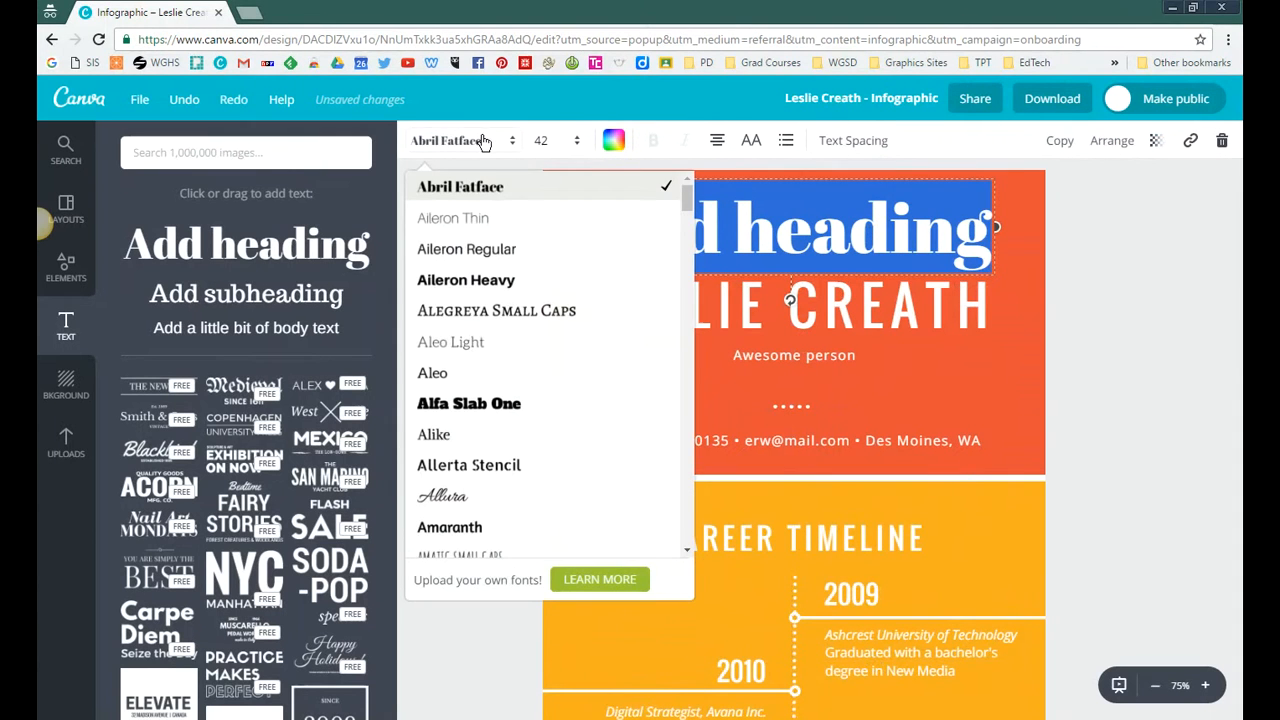
{"action": "scroll", "coordinate": [574, 366], "scroll_direction": "down", "scroll_amount": 2}
{"action": "scroll", "coordinate": [574, 366], "scroll_direction": "down", "scroll_amount": 1}
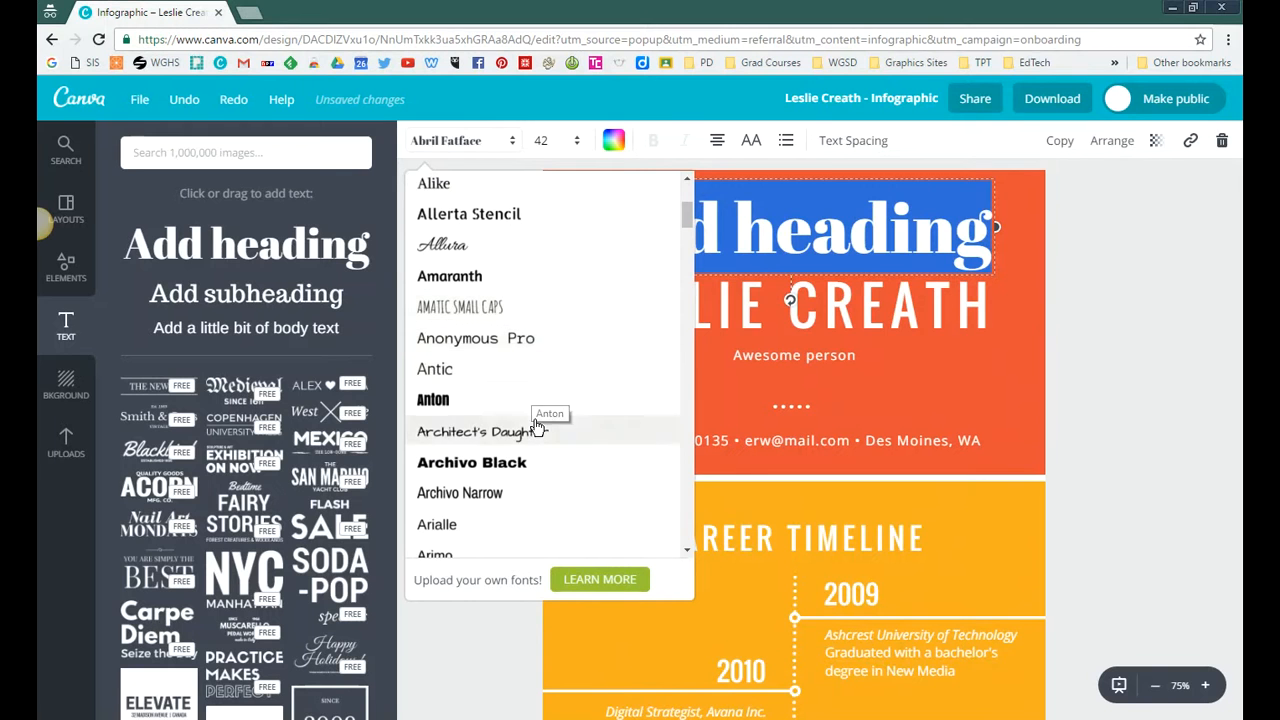
{"action": "scroll", "coordinate": [540, 412], "scroll_direction": "down", "scroll_amount": 3}
{"action": "left_click", "coordinate": [468, 370]}
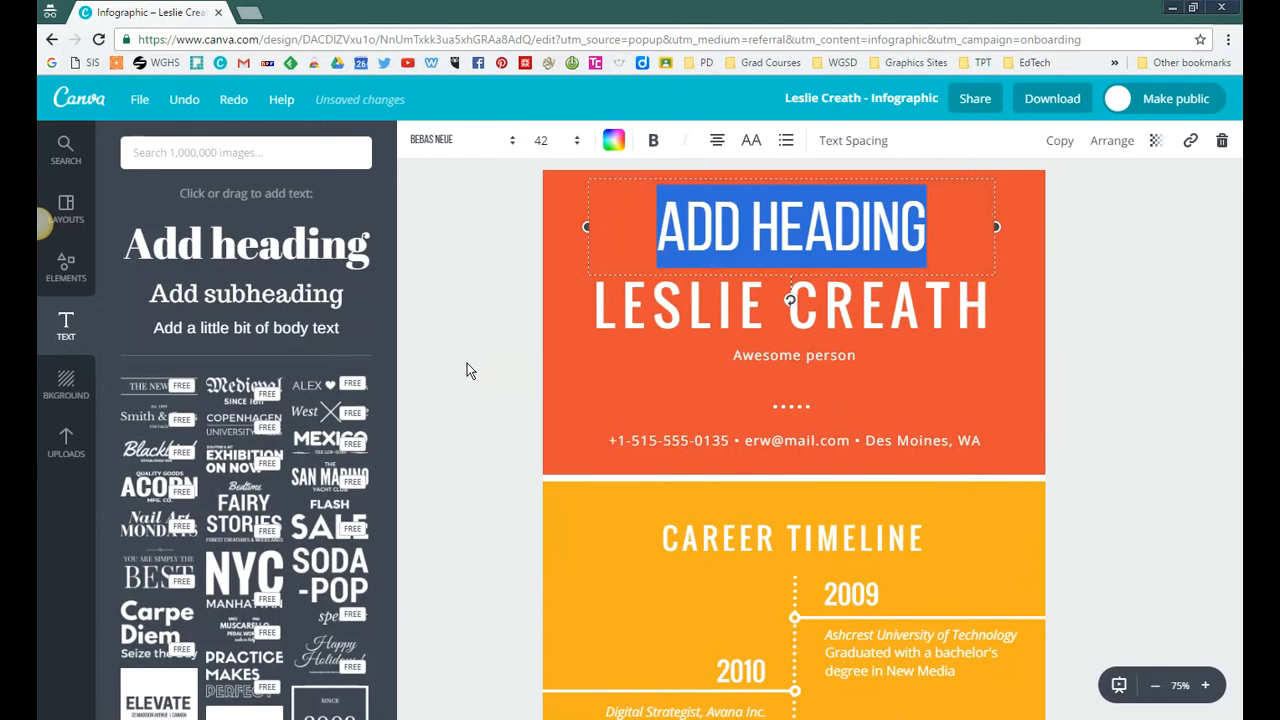
{"action": "left_click", "coordinate": [560, 140]}
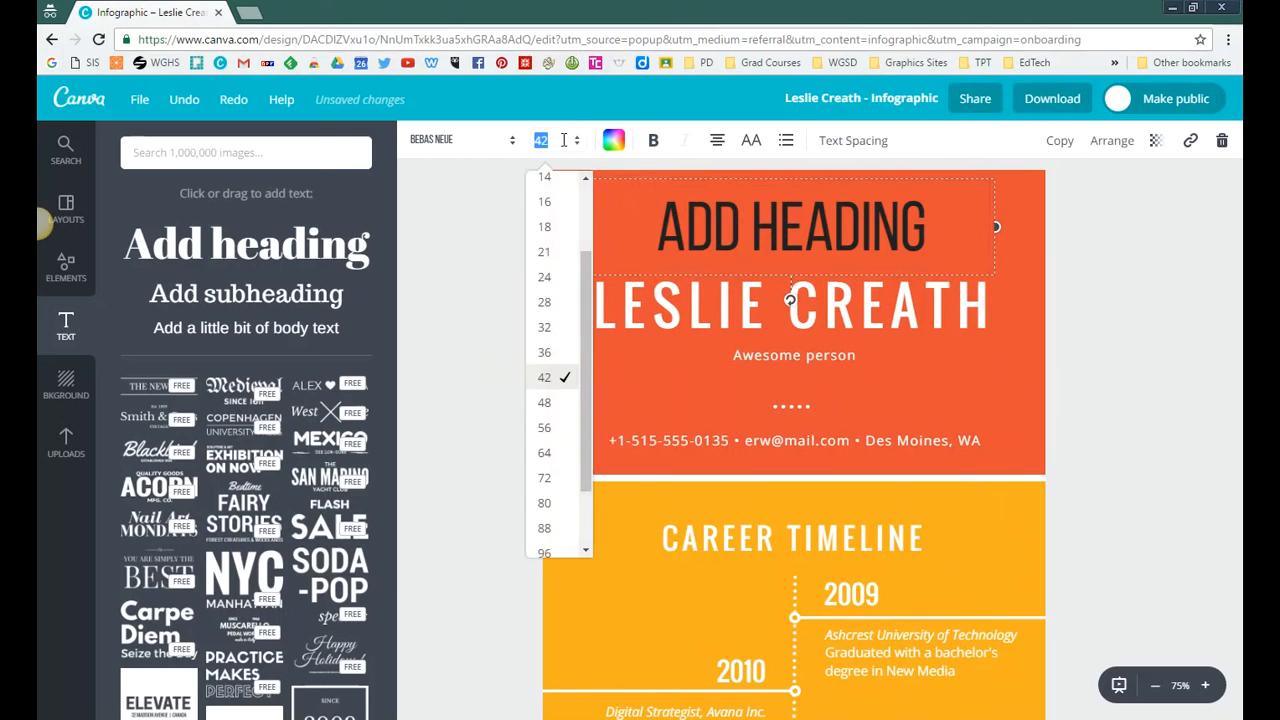
Step: Give the added heading the custom light blue colour 75c4ff and deselect it
{"action": "left_click", "coordinate": [613, 141]}
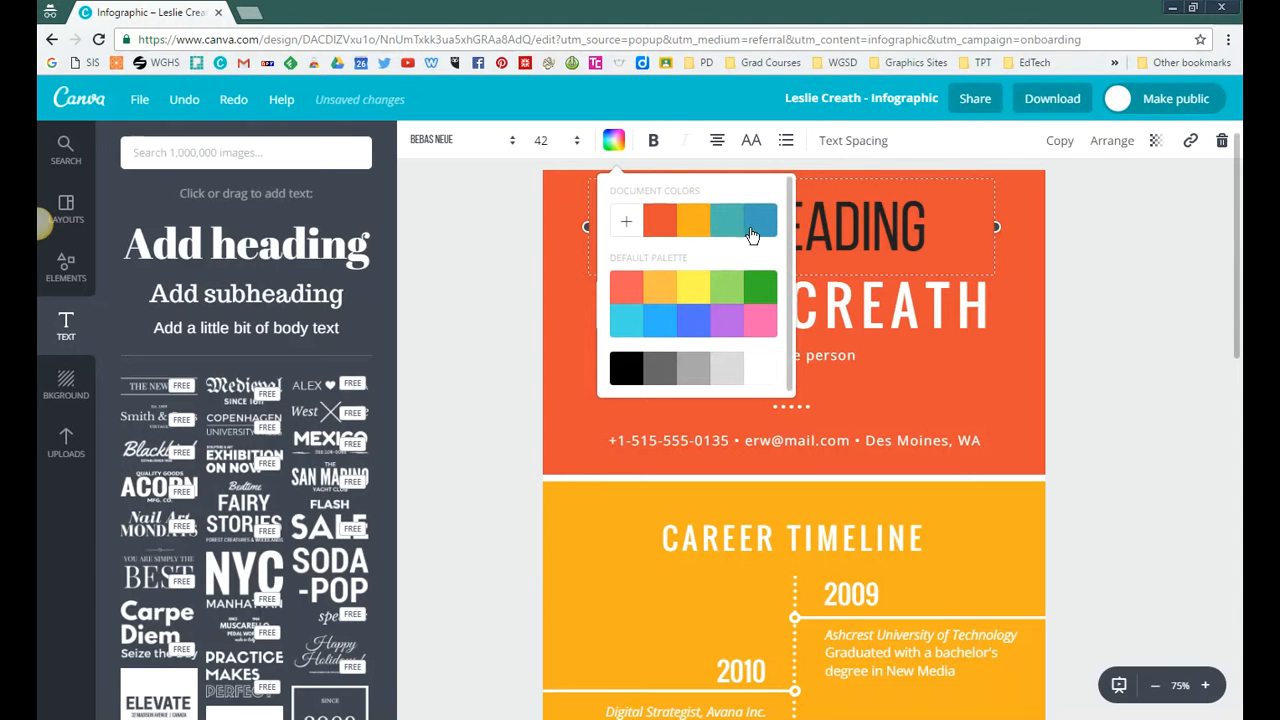
{"action": "left_click", "coordinate": [627, 222]}
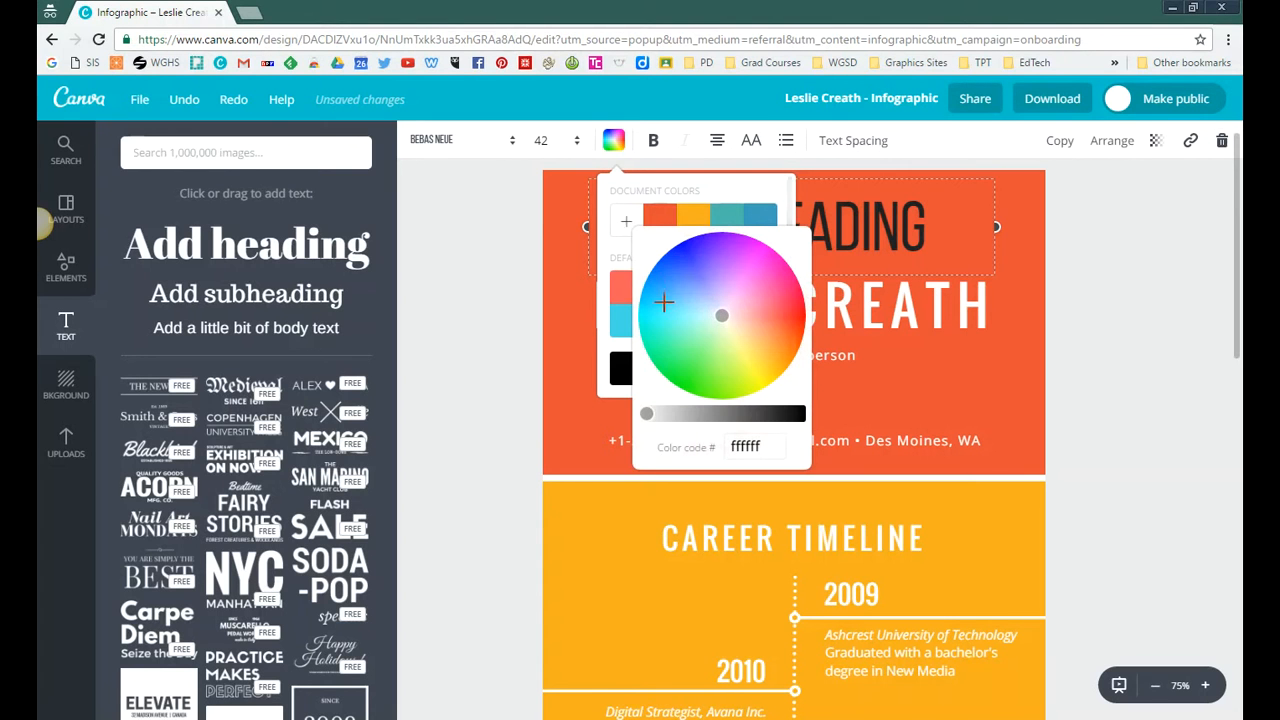
{"action": "mouse_move", "coordinate": [720, 306]}
{"action": "left_mouse_down"}
{"action": "mouse_move", "coordinate": [694, 356]}
{"action": "mouse_move", "coordinate": [685, 298]}
{"action": "left_mouse_up"}
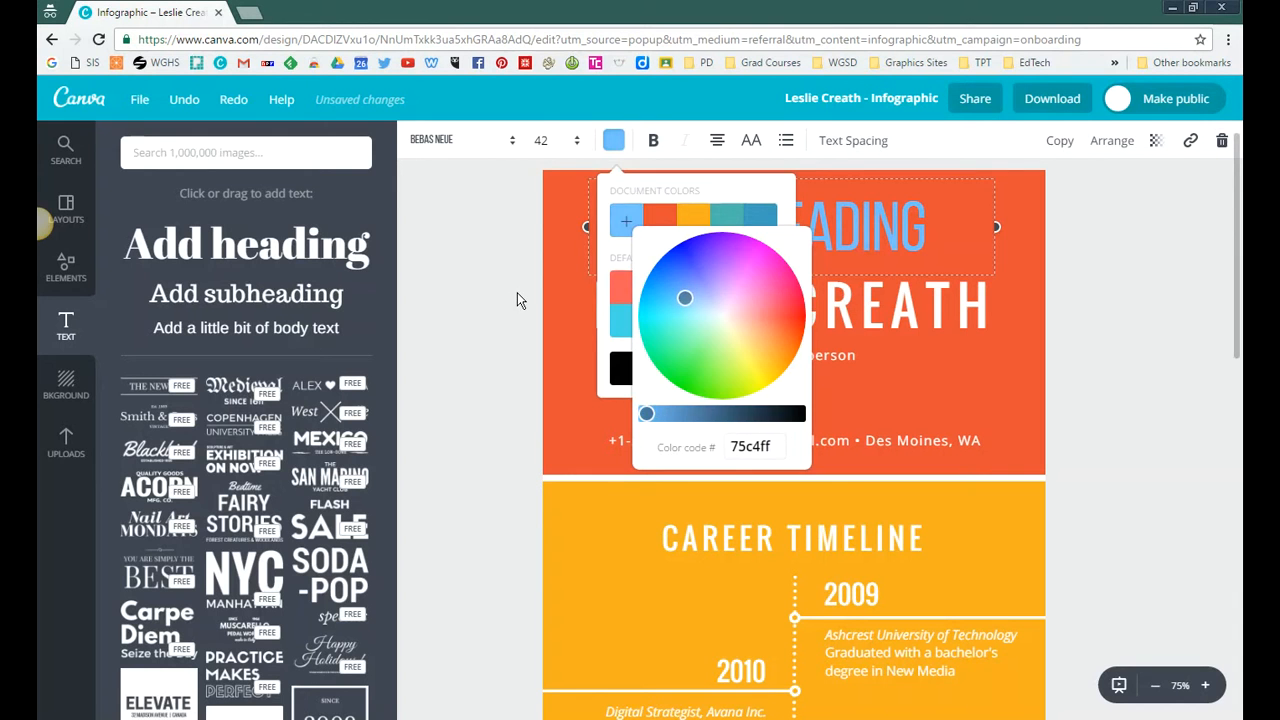
{"action": "left_click", "coordinate": [517, 298]}
{"action": "left_click", "coordinate": [481, 414]}
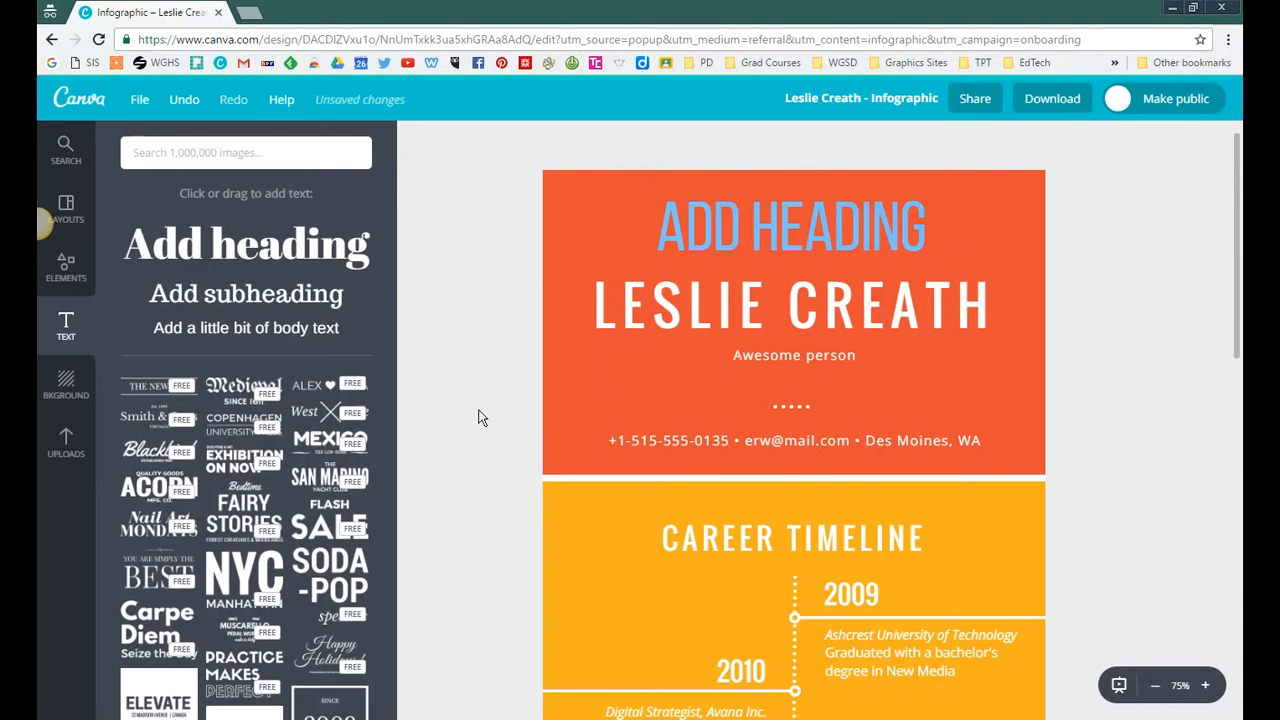
Step: Replace the blue heading's placeholder text with "INFOGRAPHIC"
{"action": "left_click", "coordinate": [767, 226]}
{"action": "type", "text": "INFO"}
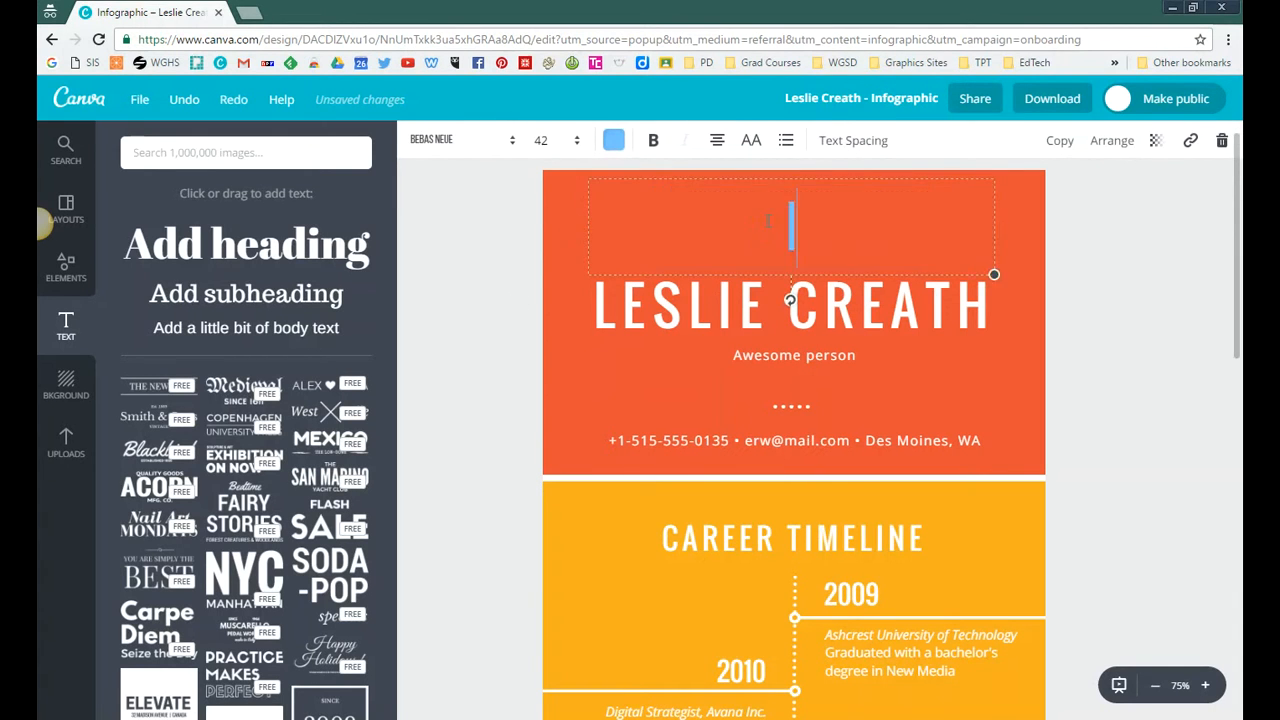
{"action": "type", "text": "GRAPHIC"}
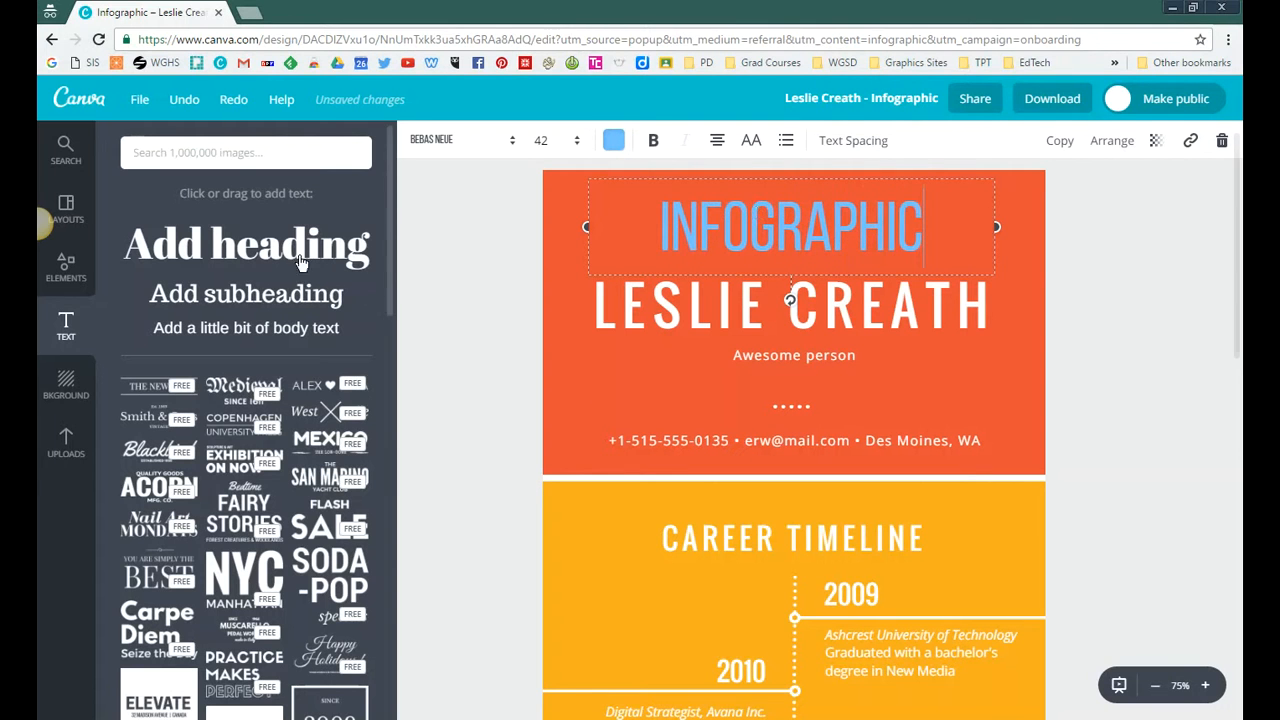
Step: Increase the "INFOGRAPHIC" heading's letter spacing until it spans slightly more than the name heading's width, and deselect it
{"action": "left_click", "coordinate": [583, 226]}
{"action": "left_click", "coordinate": [810, 227]}
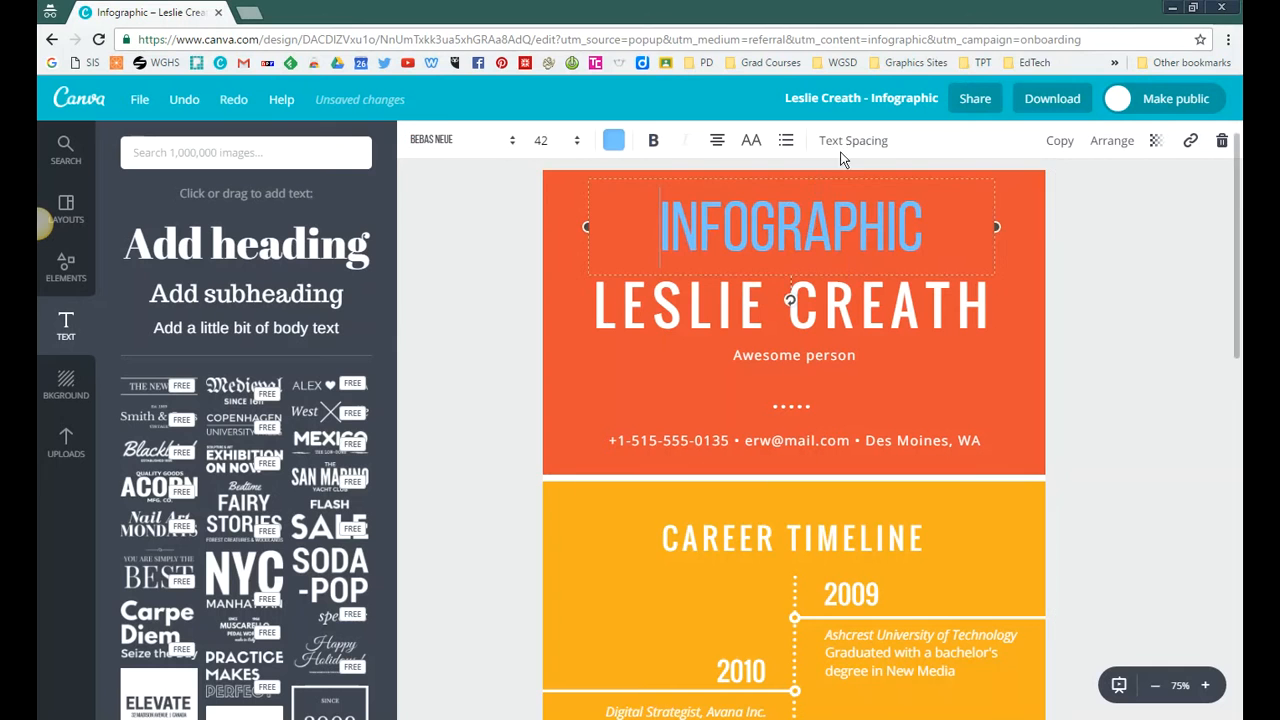
{"action": "left_click", "coordinate": [848, 150]}
{"action": "mouse_move", "coordinate": [958, 197]}
{"action": "left_mouse_down"}
{"action": "mouse_move", "coordinate": [1000, 194]}
{"action": "mouse_move", "coordinate": [977, 197]}
{"action": "left_mouse_up"}
{"action": "left_click", "coordinate": [1161, 446]}
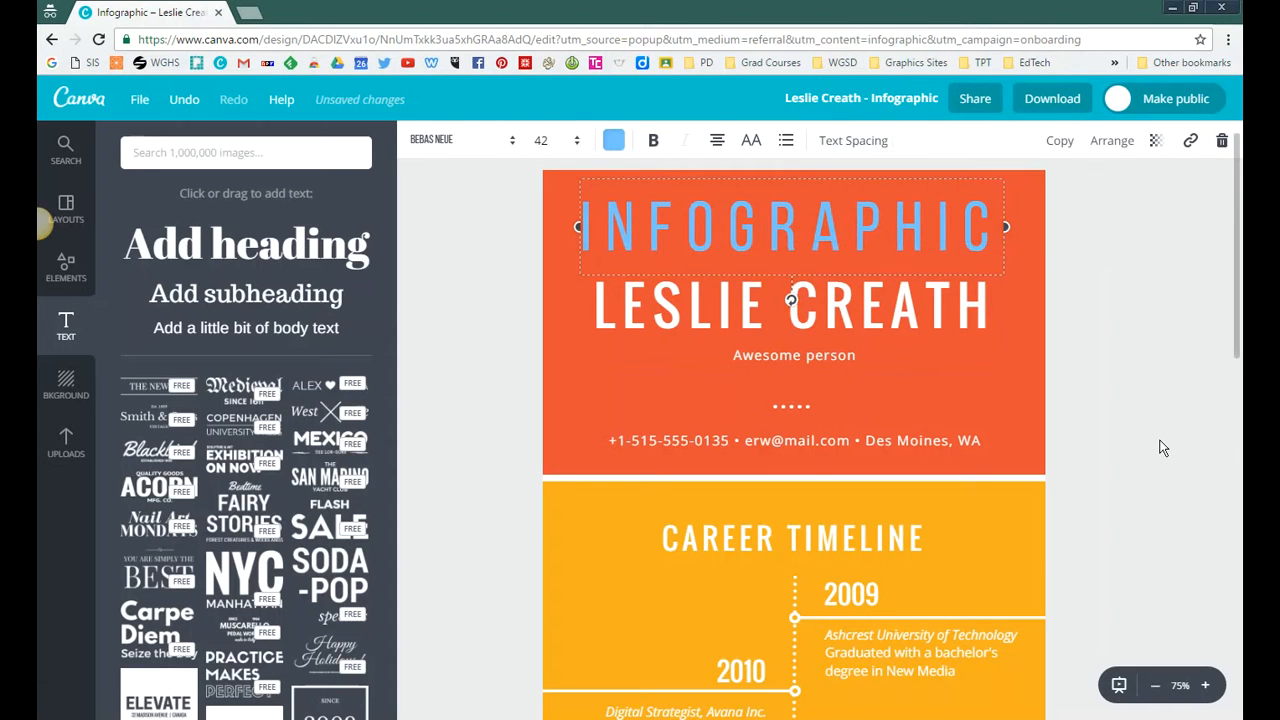
{"action": "left_click", "coordinate": [1161, 446]}
Step: Slightly increase the line height of the description under 2009 in the career timeline and deselect it
{"action": "scroll", "coordinate": [1075, 489], "scroll_direction": "down", "scroll_amount": 3}
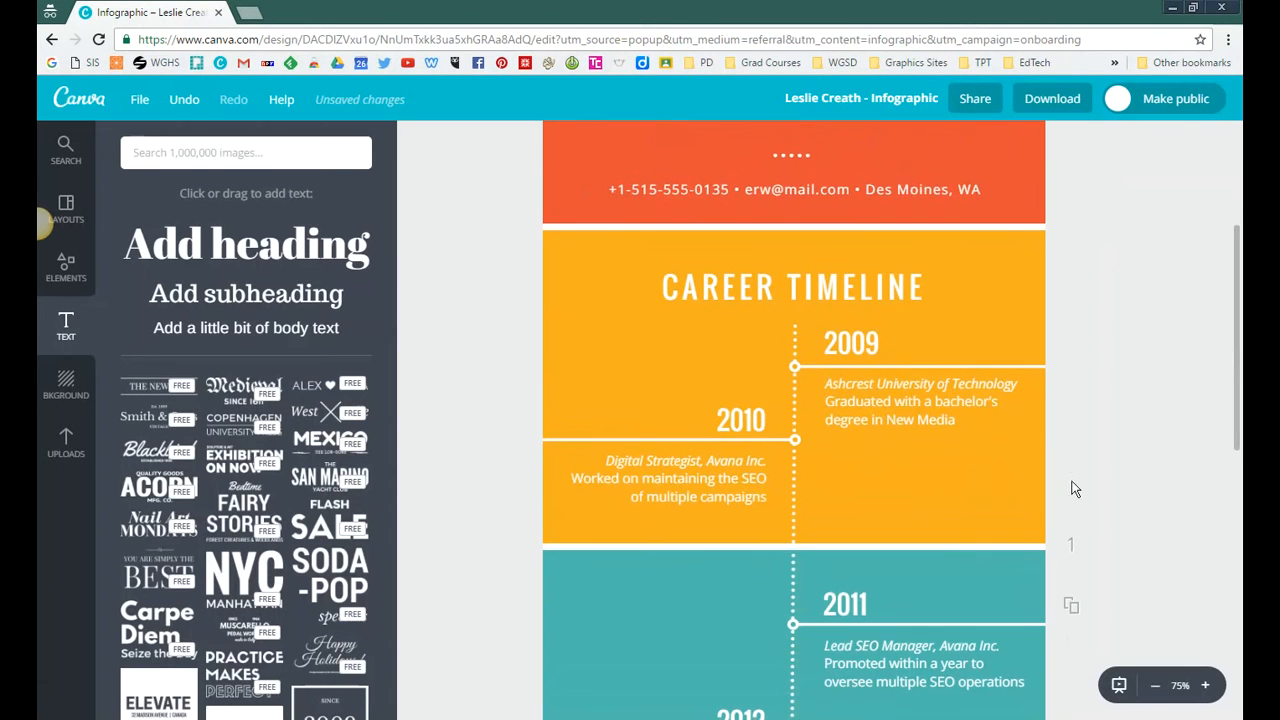
{"action": "left_click", "coordinate": [870, 405]}
{"action": "left_click", "coordinate": [855, 143]}
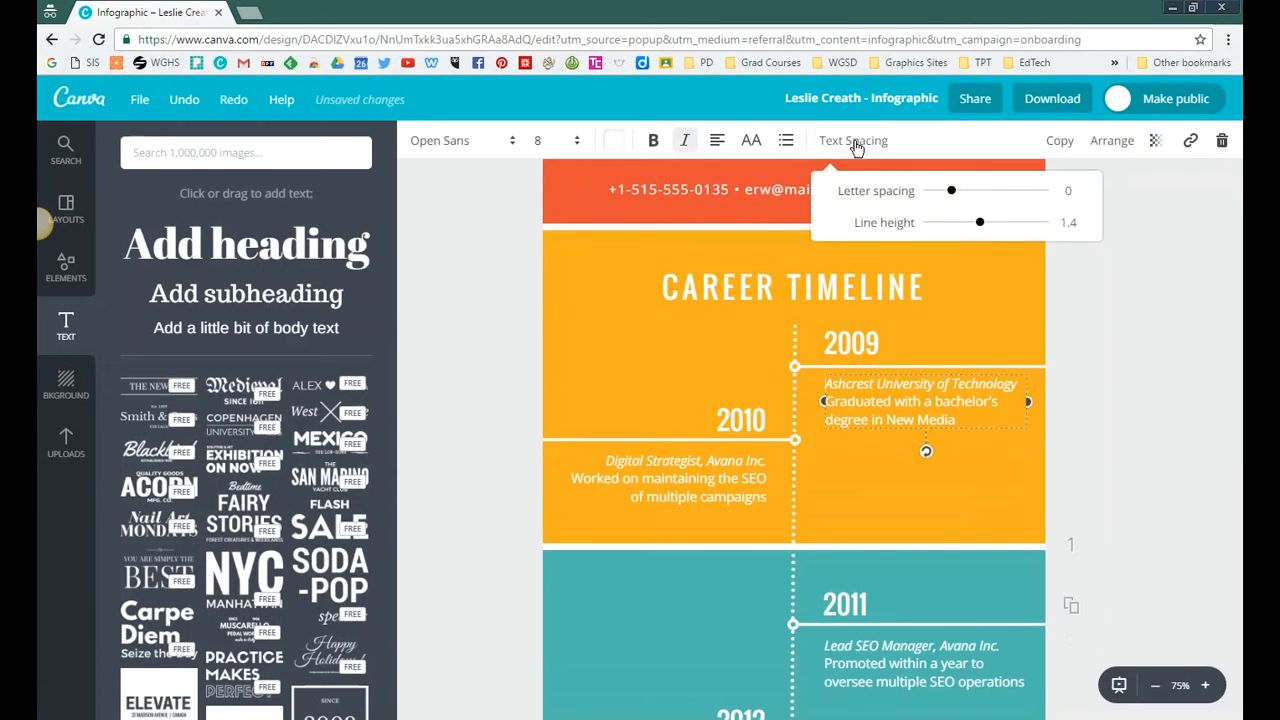
{"action": "mouse_move", "coordinate": [981, 227]}
{"action": "left_mouse_down"}
{"action": "mouse_move", "coordinate": [1050, 240]}
{"action": "mouse_move", "coordinate": [920, 240]}
{"action": "mouse_move", "coordinate": [992, 238]}
{"action": "left_mouse_up"}
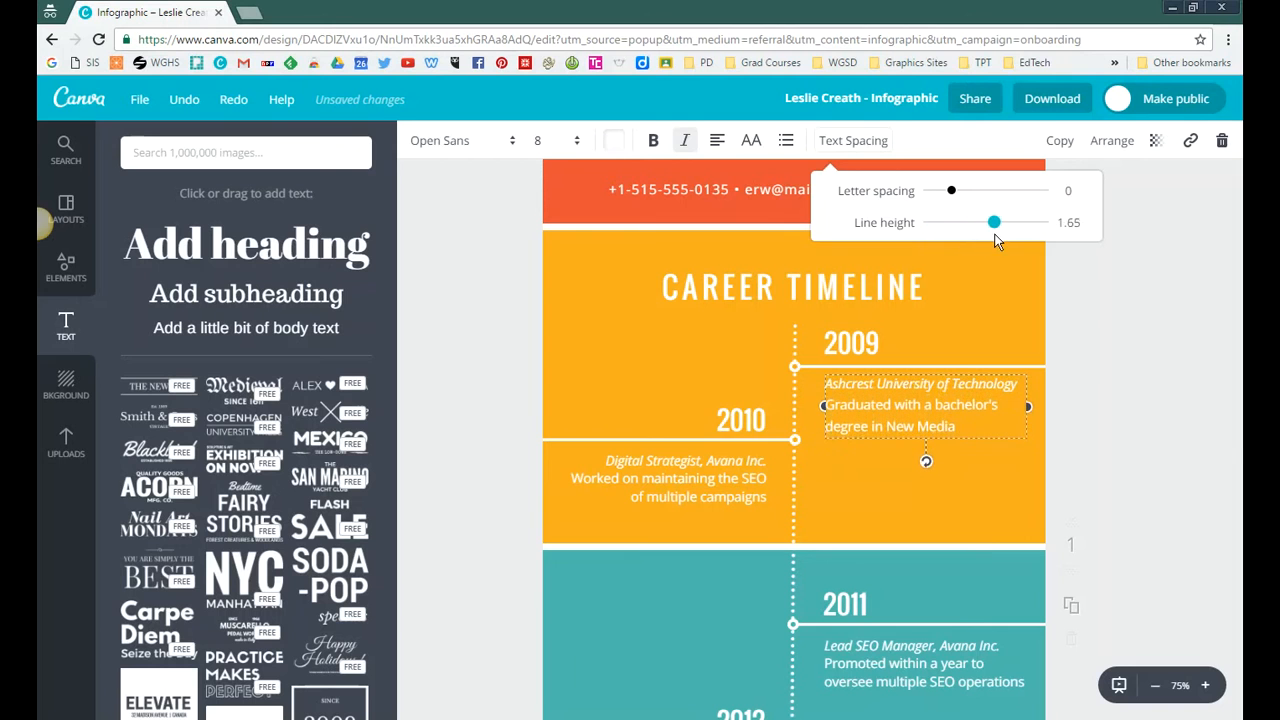
{"action": "left_click", "coordinate": [474, 433]}
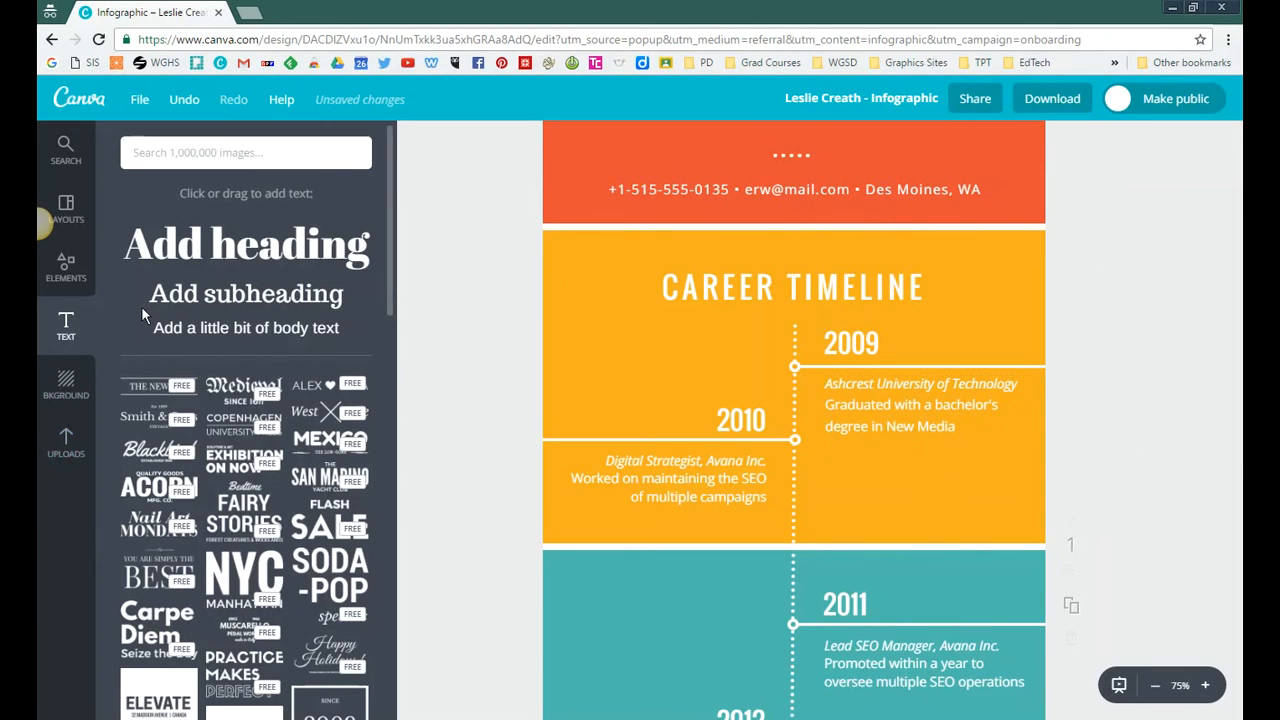
Step: Open the Icons collection among the design elements
{"action": "left_click", "coordinate": [67, 266]}
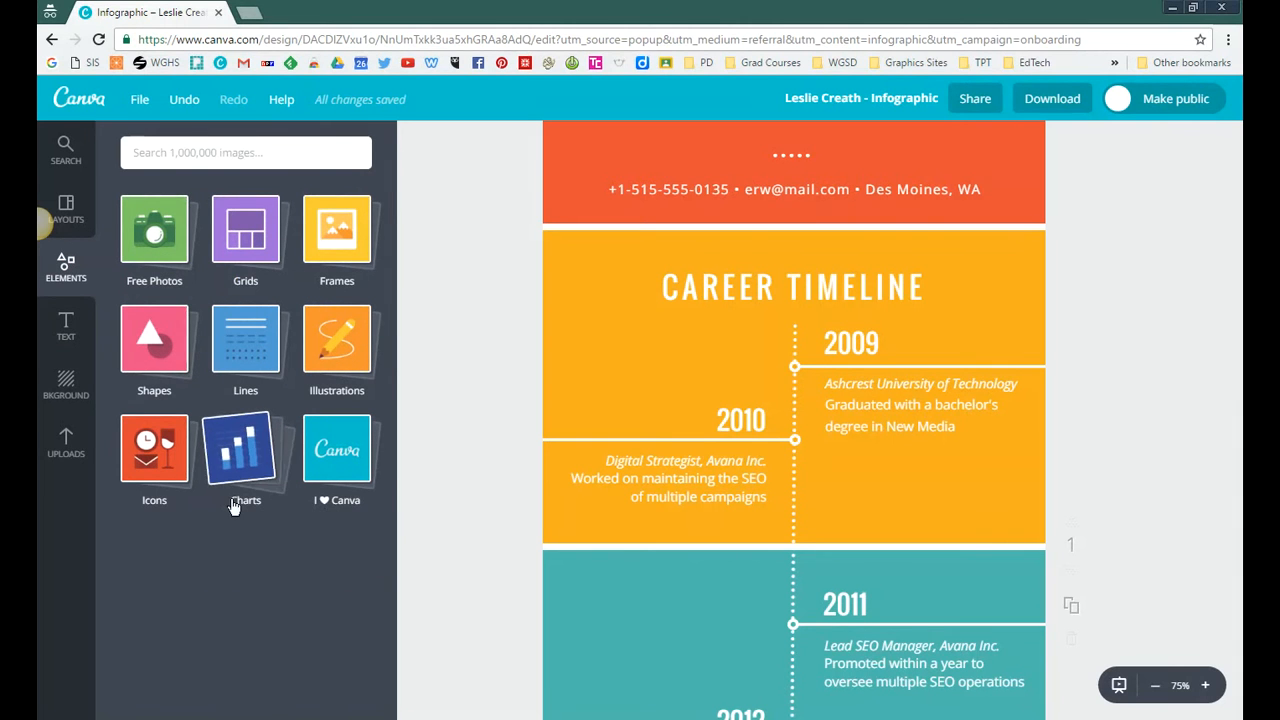
{"action": "left_click", "coordinate": [165, 460]}
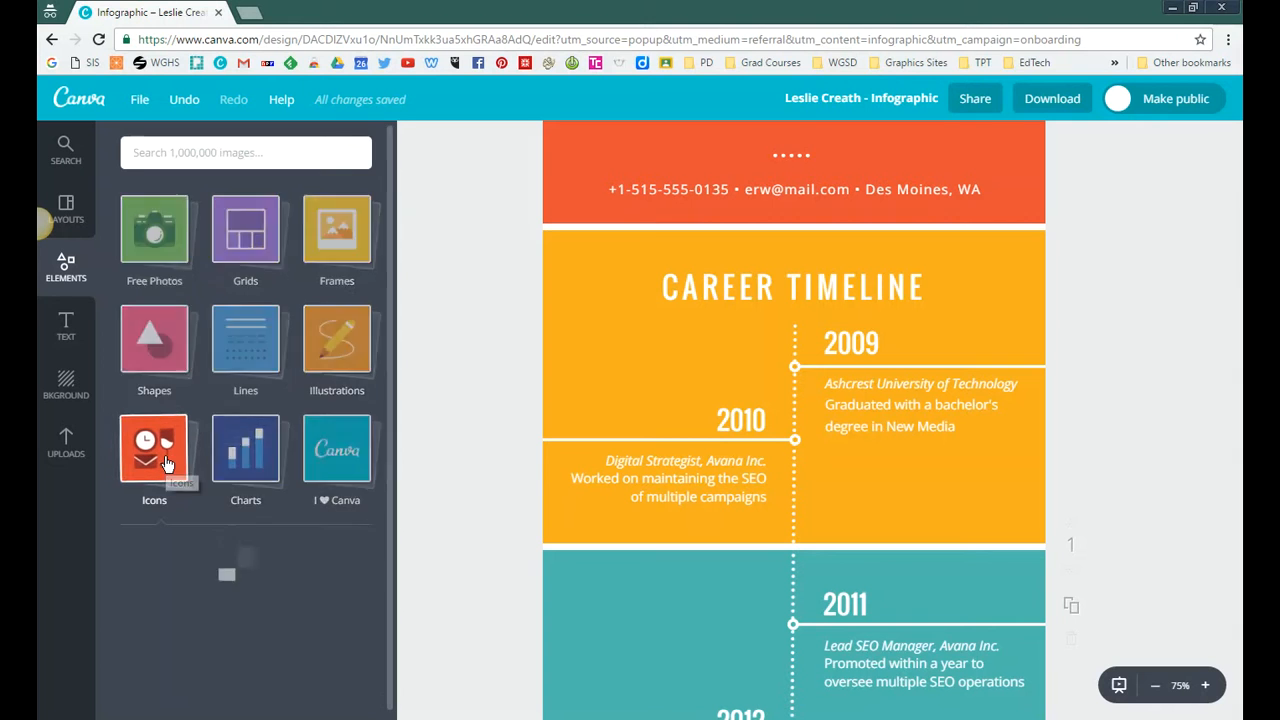